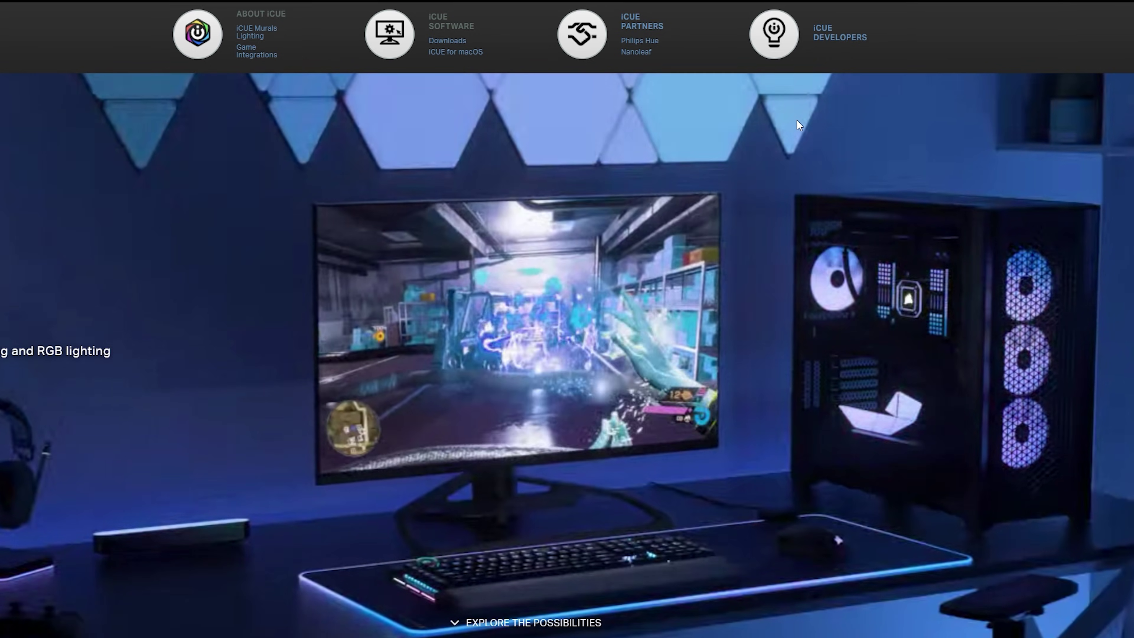
# Download the CORSAIR iCUE v5.6 Windows installer, skipping the newsletter sign-up
pyautogui.moveTo(697, 2)
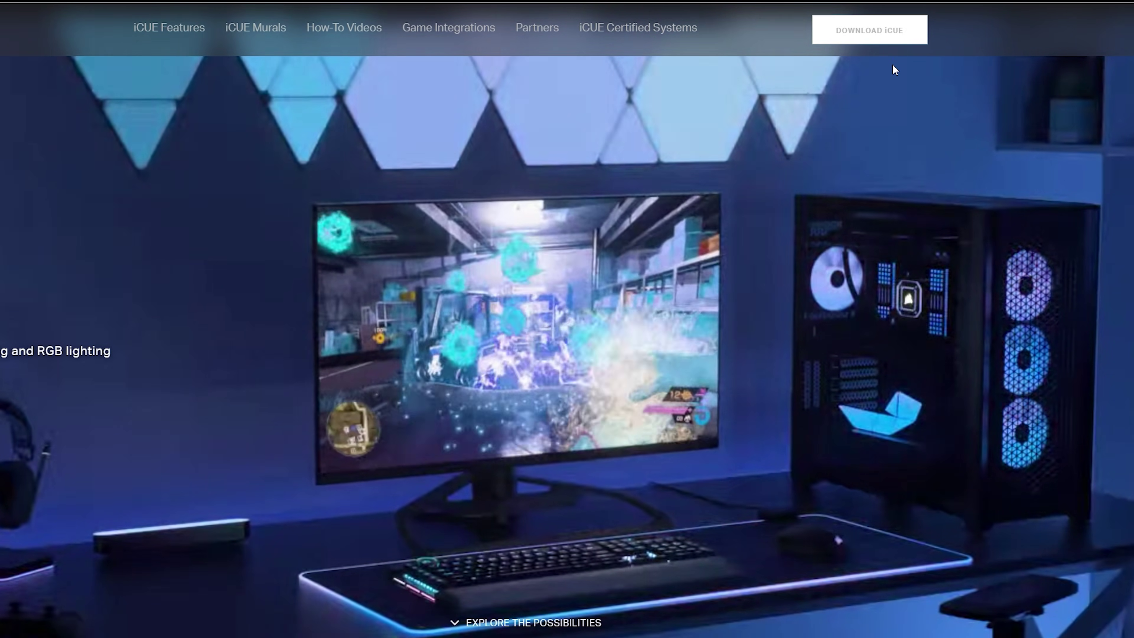
pyautogui.click(882, 41)
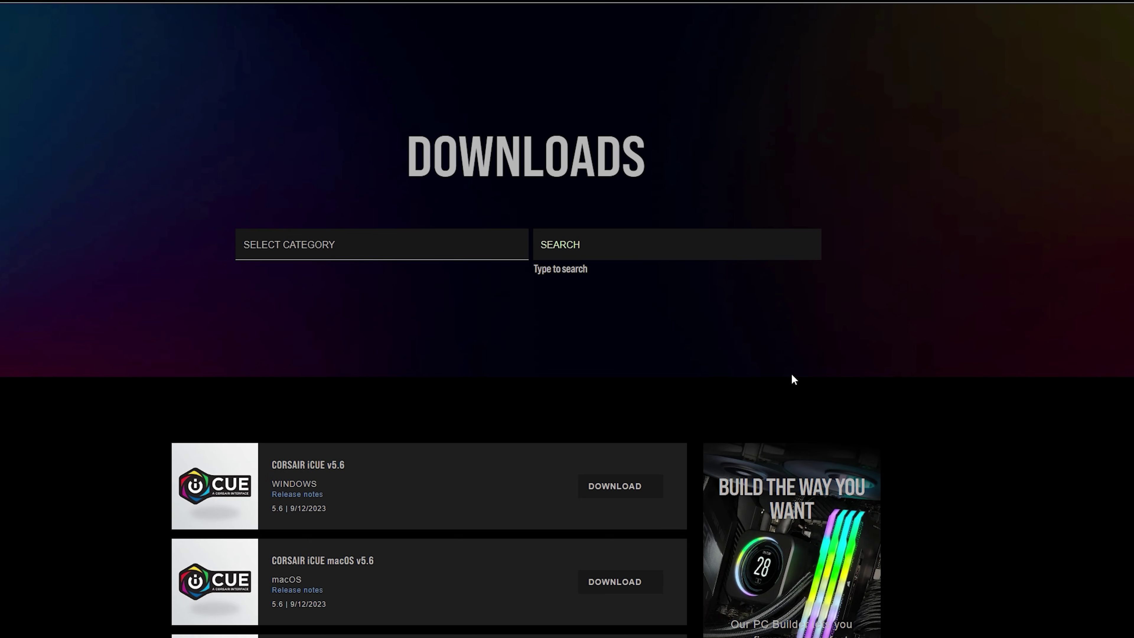
pyautogui.scroll(-6, 636, 375)
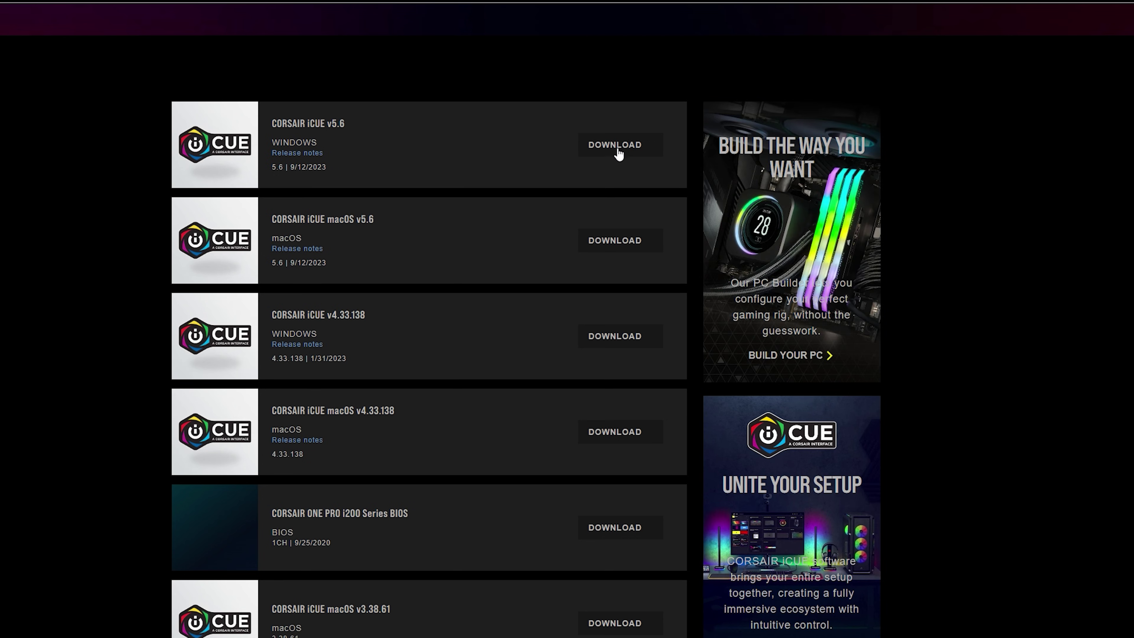
pyautogui.click(656, 145)
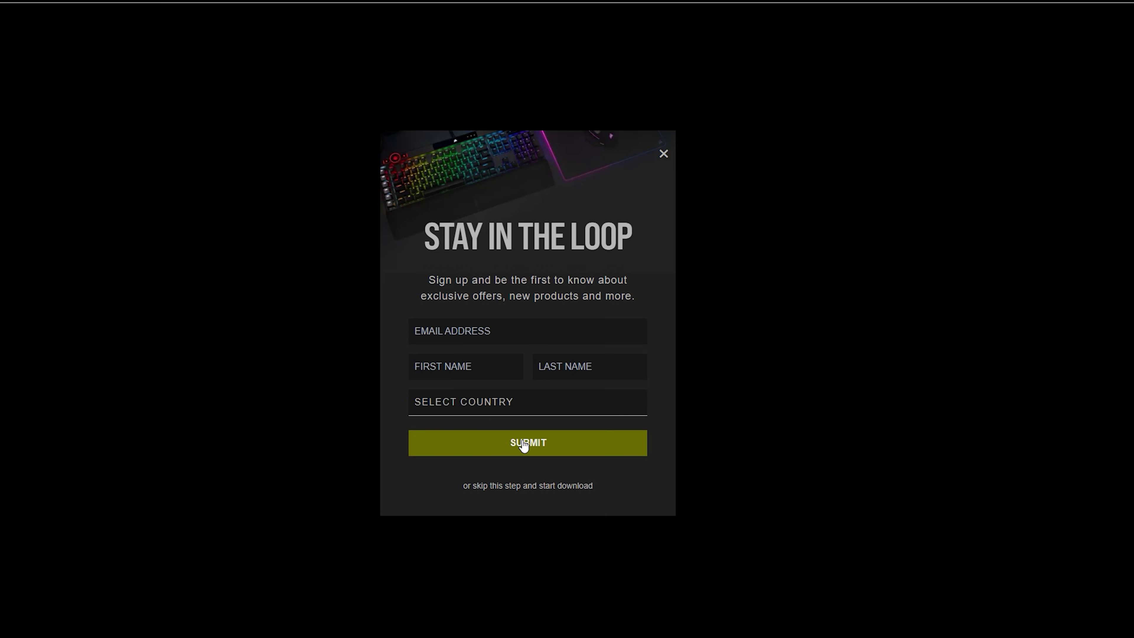
pyautogui.click(537, 493)
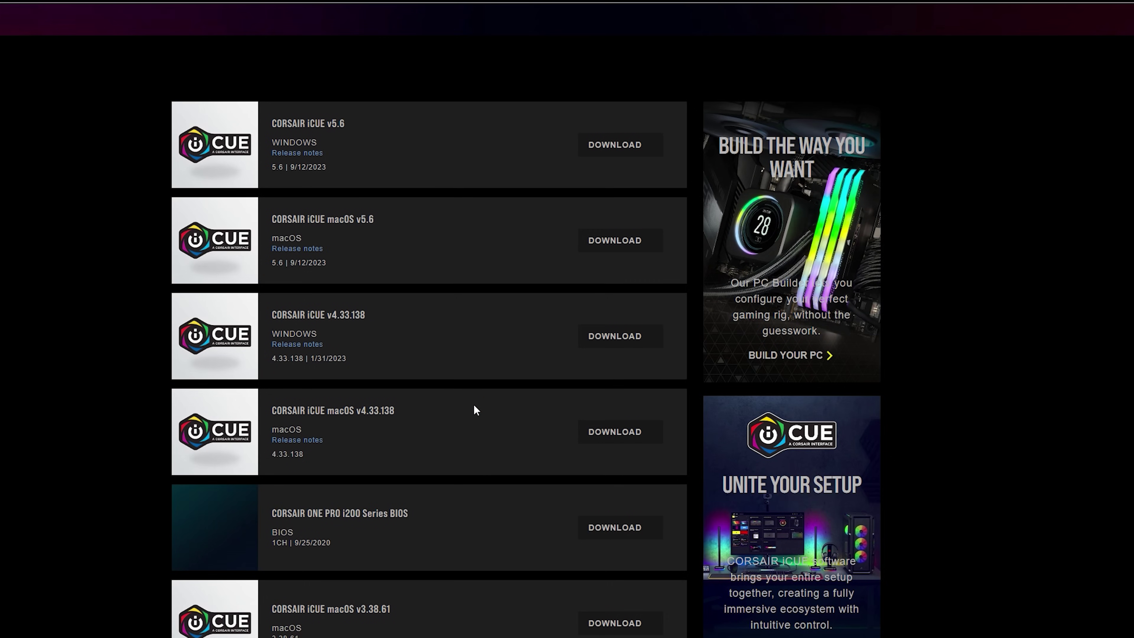
# Move the installer to the right and continue with English (American English) as setup language
pyautogui.moveTo(0, 8); pyautogui.dragTo(996, 215)
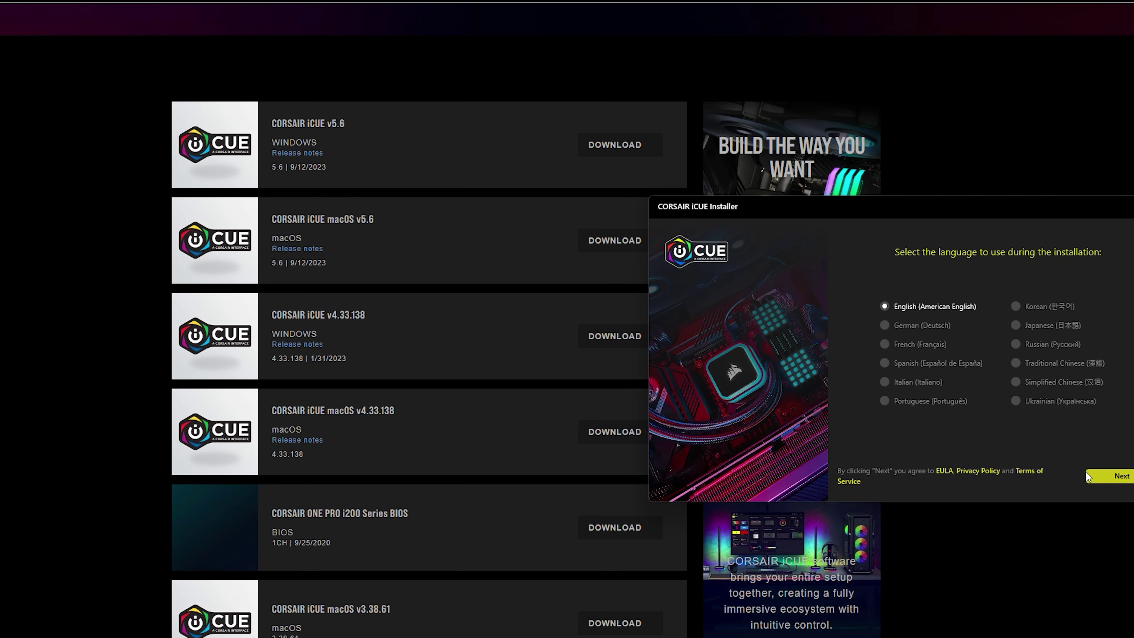
pyautogui.click(1119, 478)
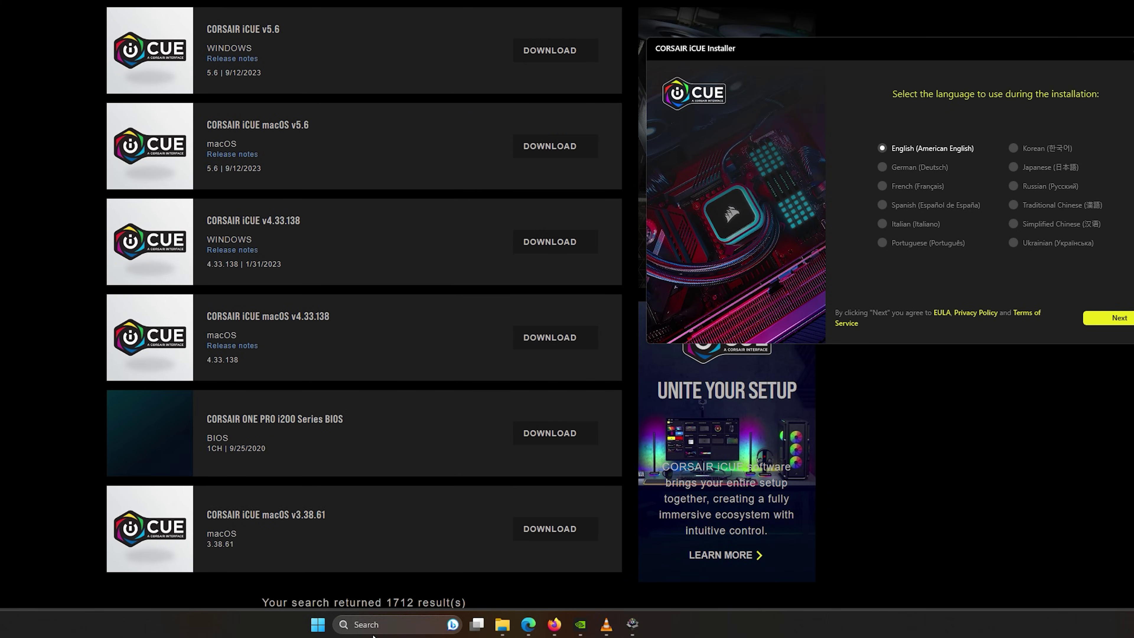
# Search 'region', confirm Country or region stays United States, then close Settings
pyautogui.click(384, 624)
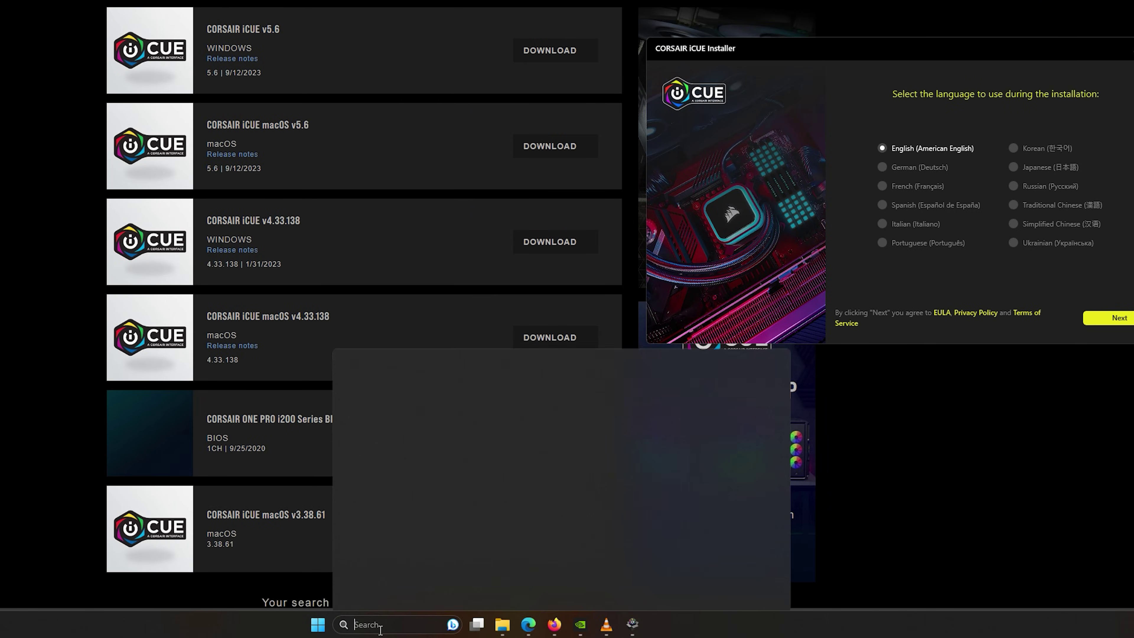
pyautogui.write('region')
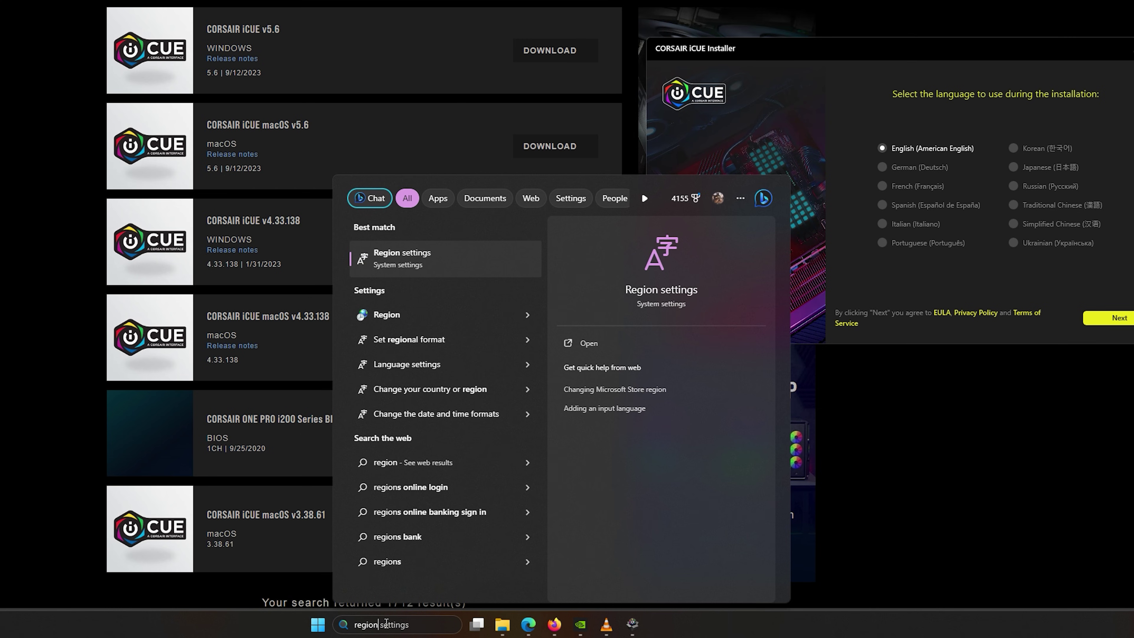
pyautogui.click(400, 268)
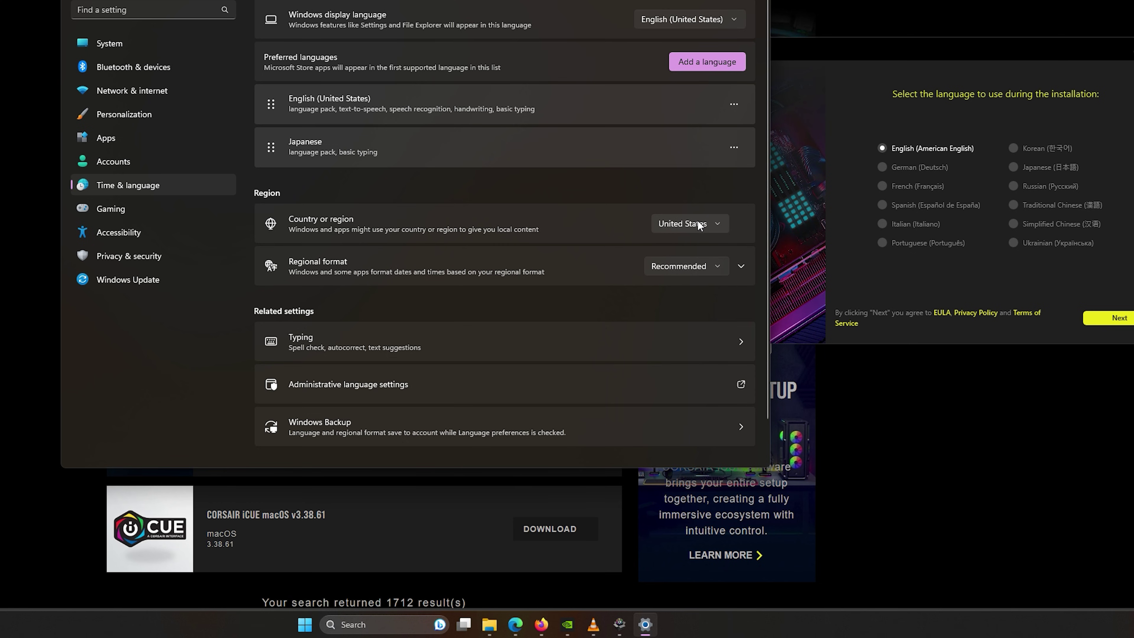
pyautogui.click(707, 215)
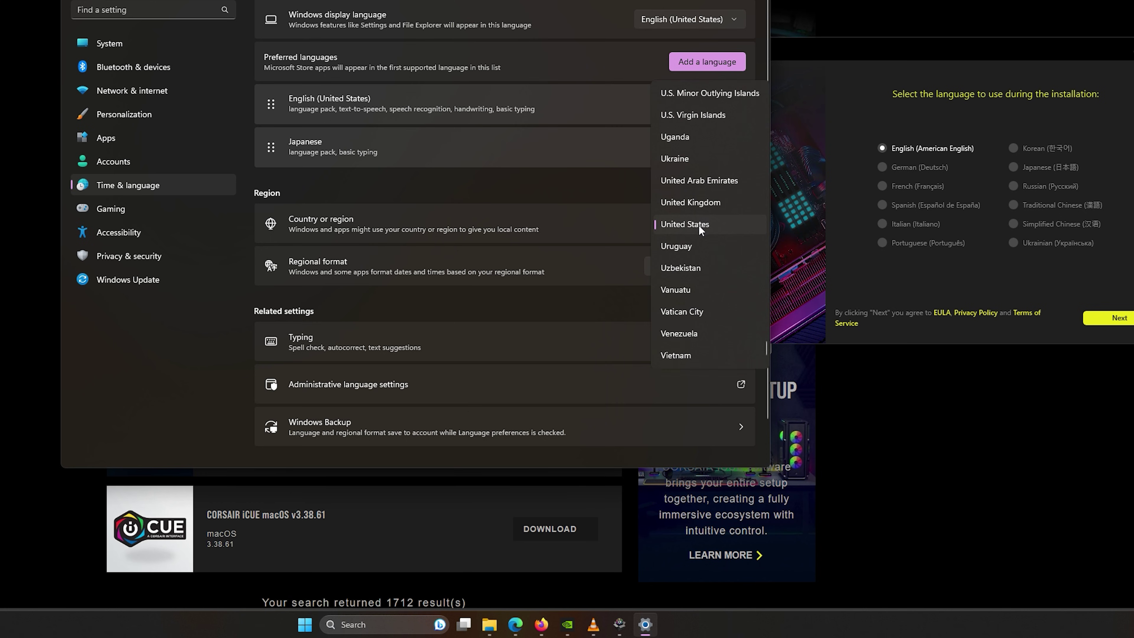
pyautogui.scroll(-2, 713, 272)
pyautogui.scroll(-2, 722, 271)
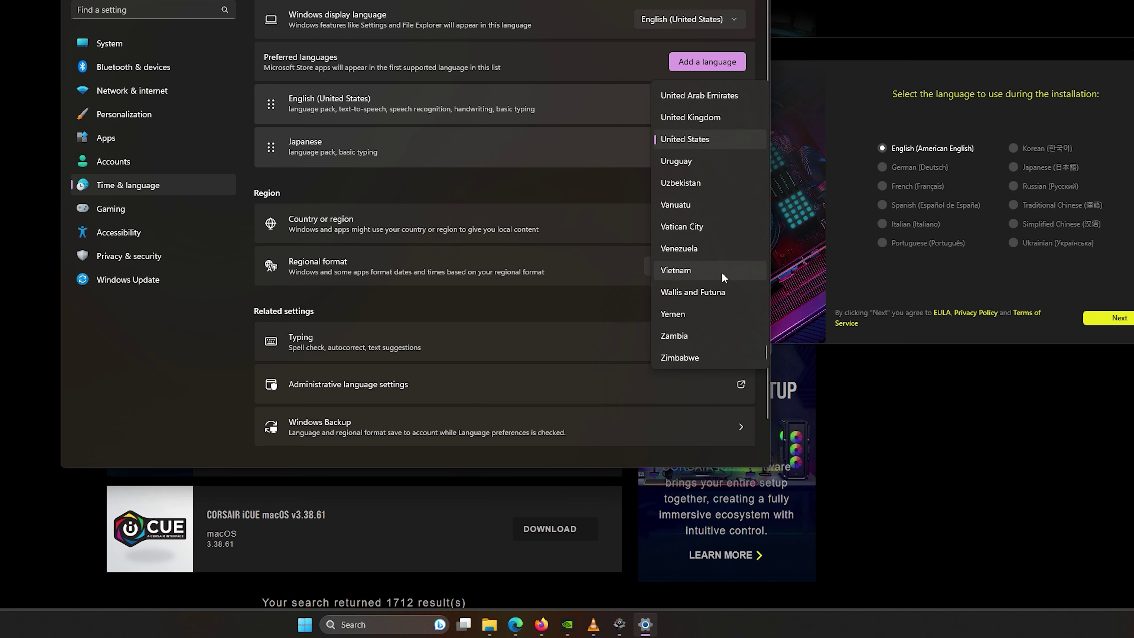
pyautogui.click(617, 232)
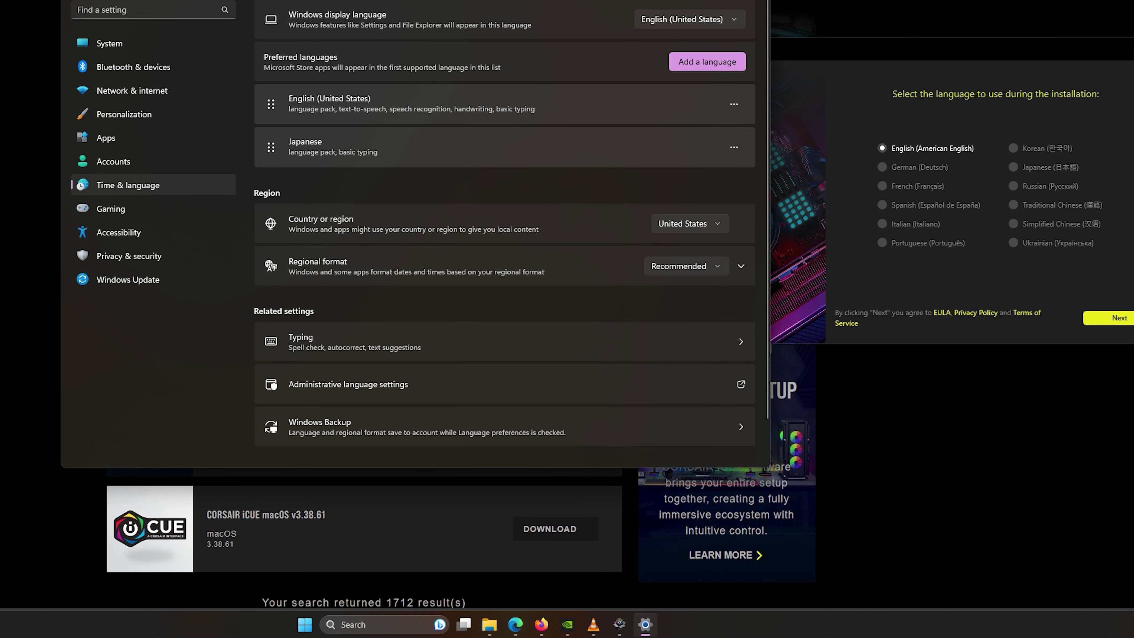
pyautogui.hotkey('alt', 'F4')
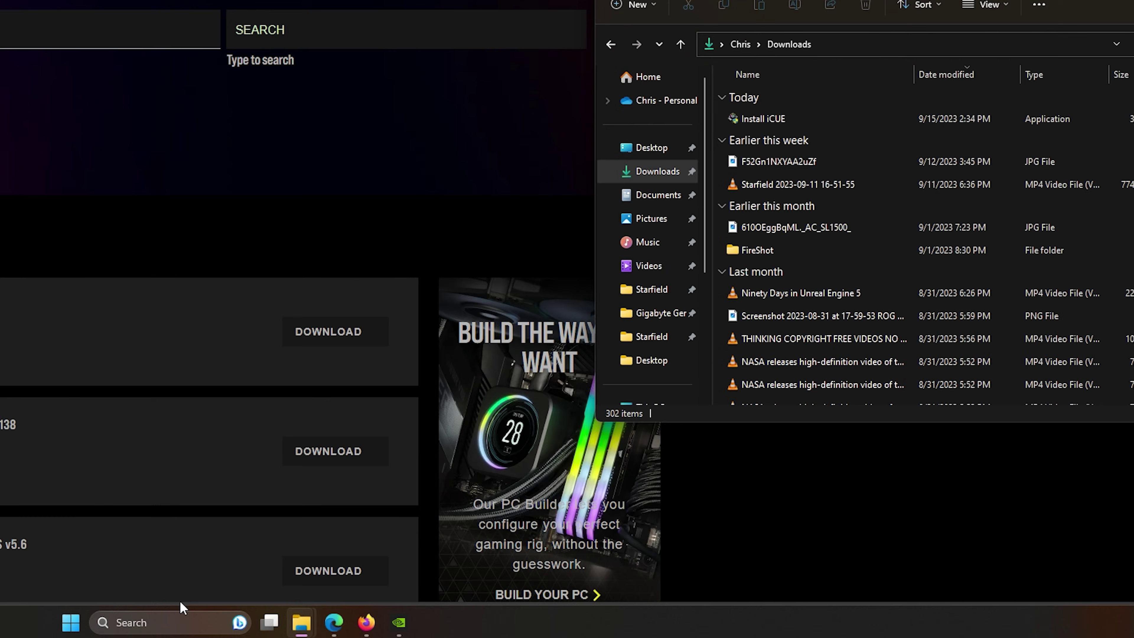
# Launch Command Prompt as administrator from a 'cmd' search
pyautogui.click(171, 630)
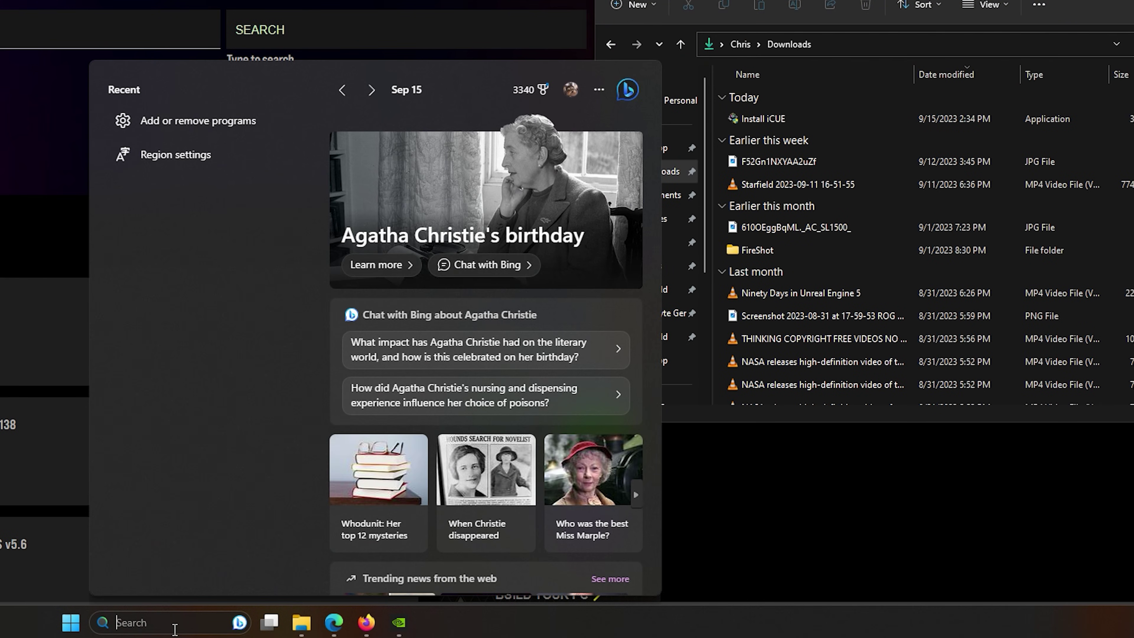
pyautogui.write('cmd')
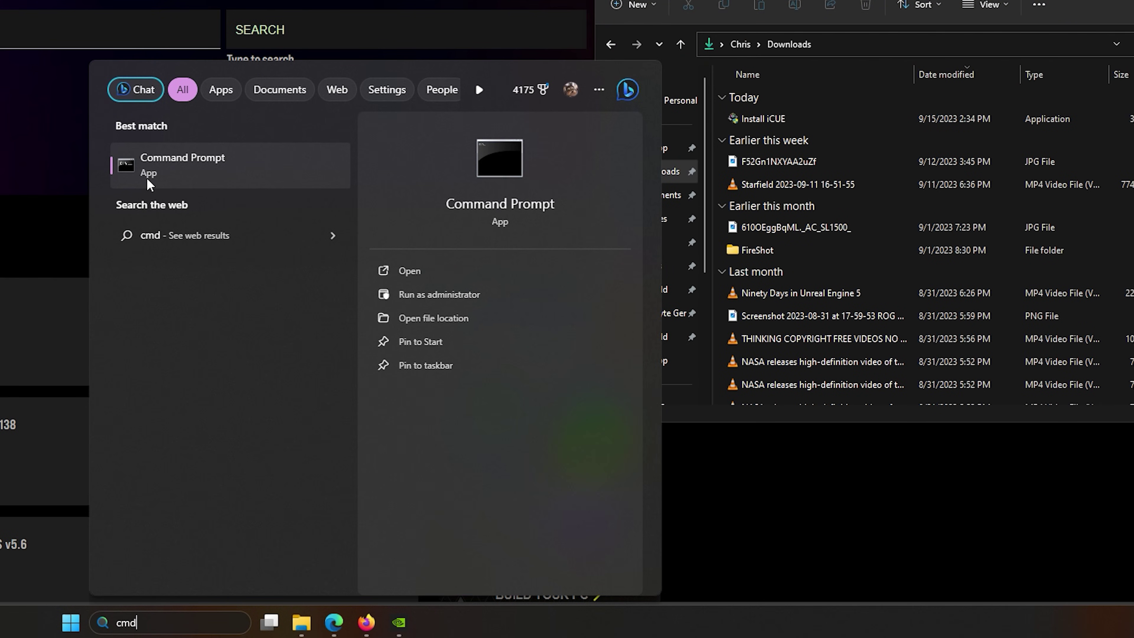
pyautogui.rightClick(230, 167)
pyautogui.click(253, 186)
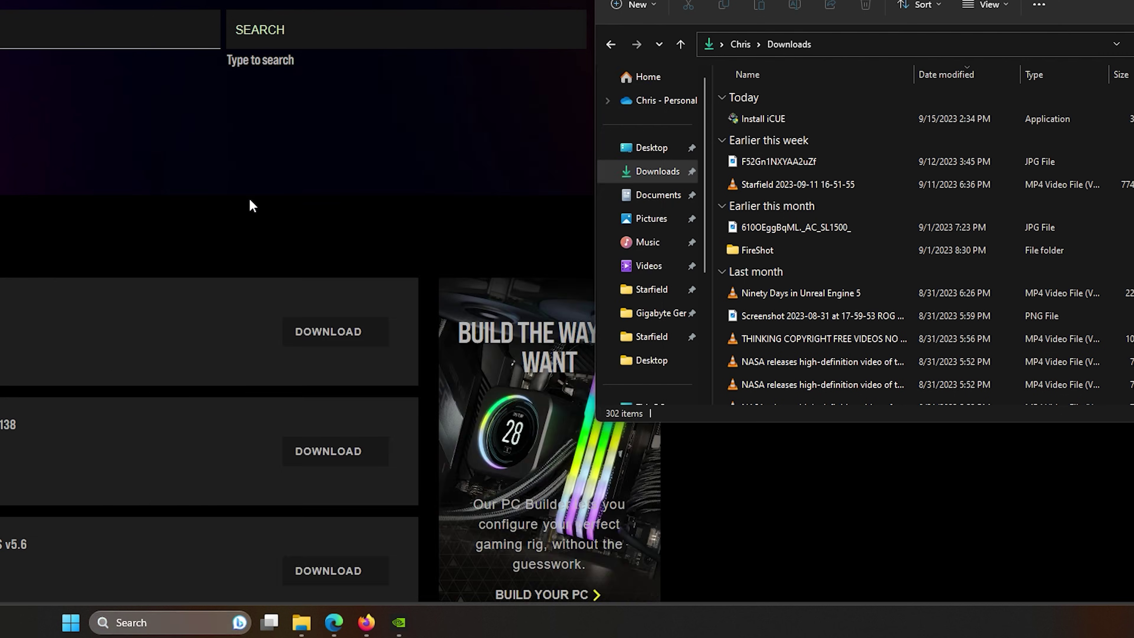
pyautogui.hotkey('alt', 'y')
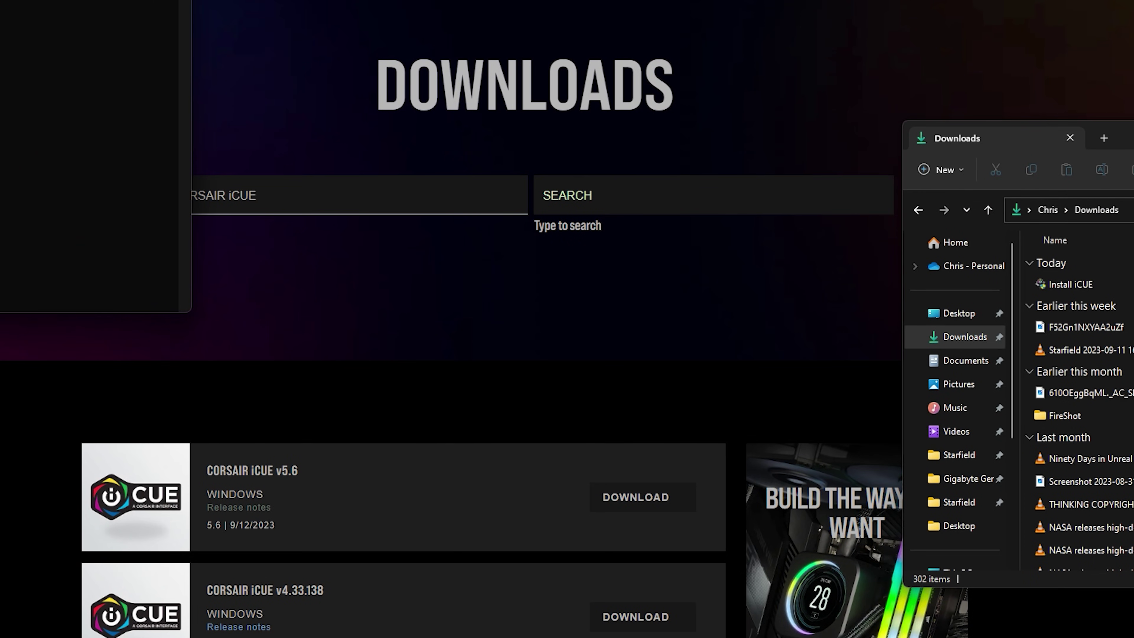
pyautogui.moveTo(647, 64); pyautogui.dragTo(637, 62)
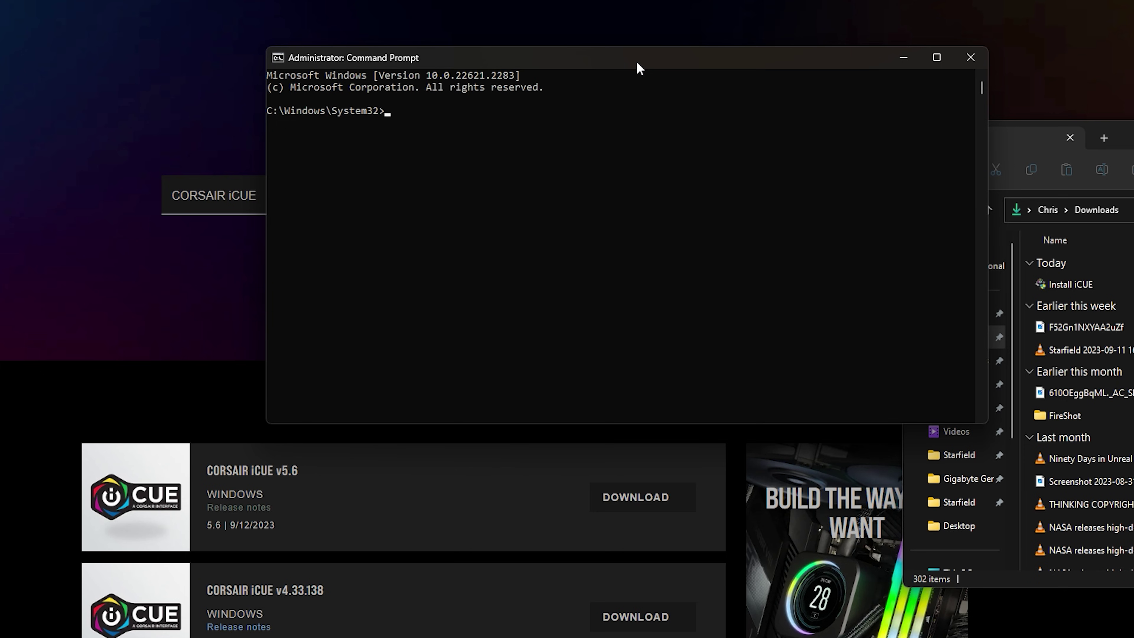
# Copy the Downloads folder path from File Explorer and cd into it
pyautogui.write('cd')
pyautogui.click(1028, 330)
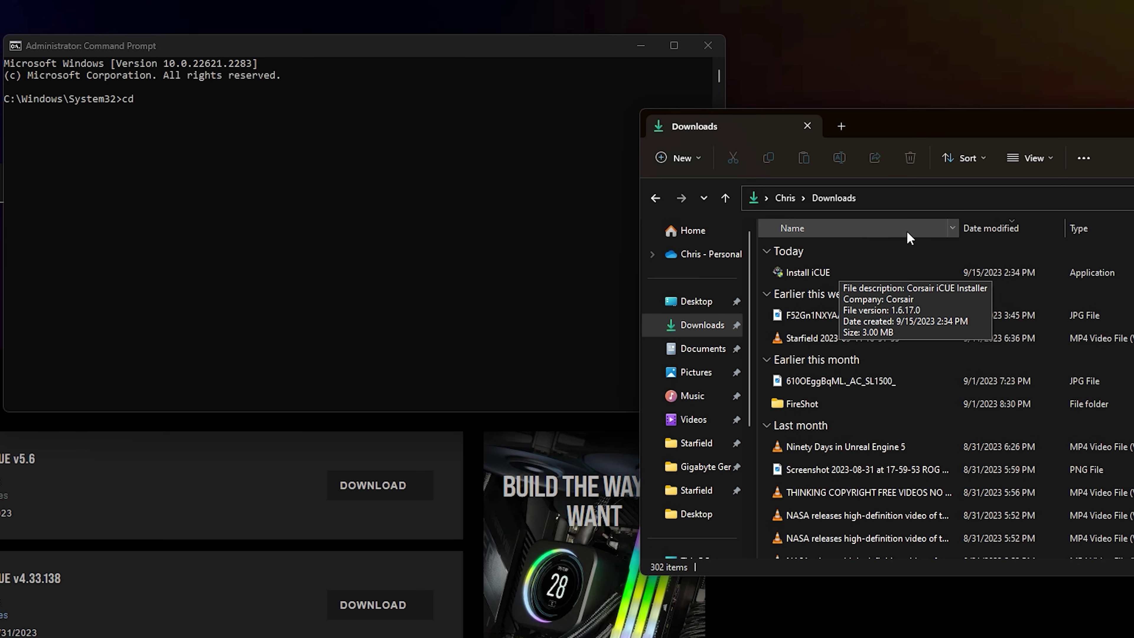
pyautogui.click(966, 206)
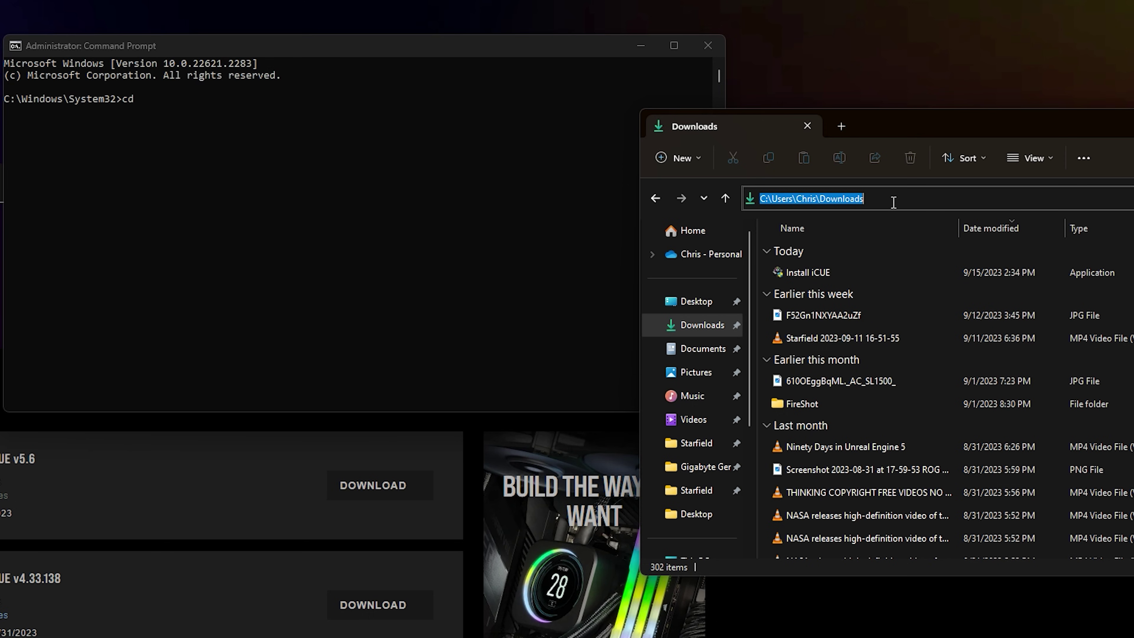
pyautogui.rightClick(835, 196)
pyautogui.click(871, 246)
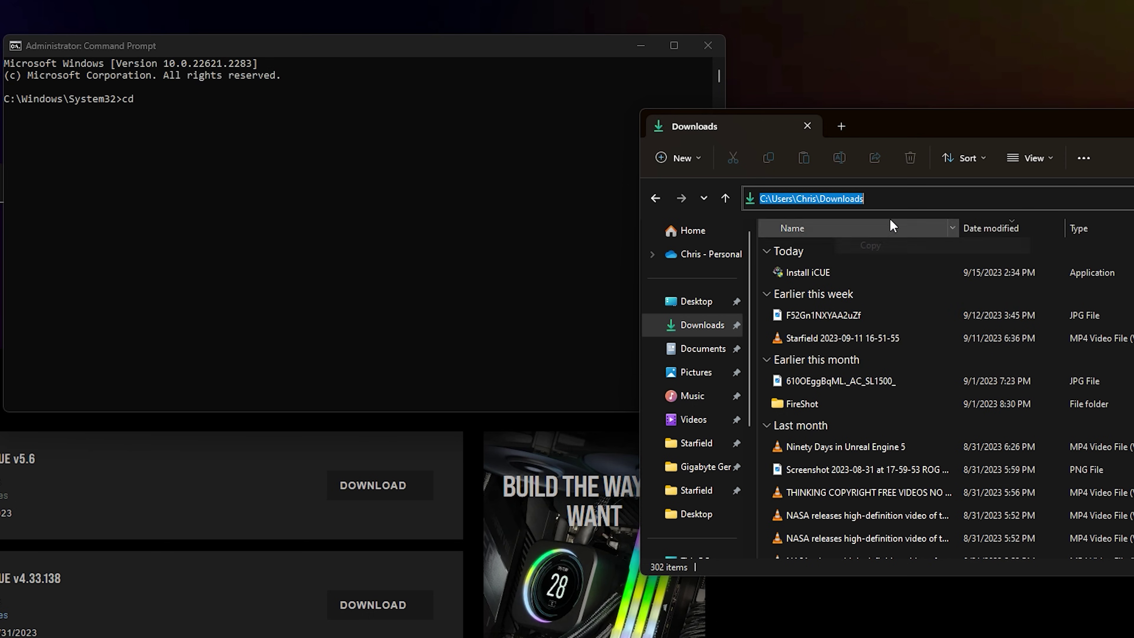
pyautogui.click(244, 113)
pyautogui.write('cd')
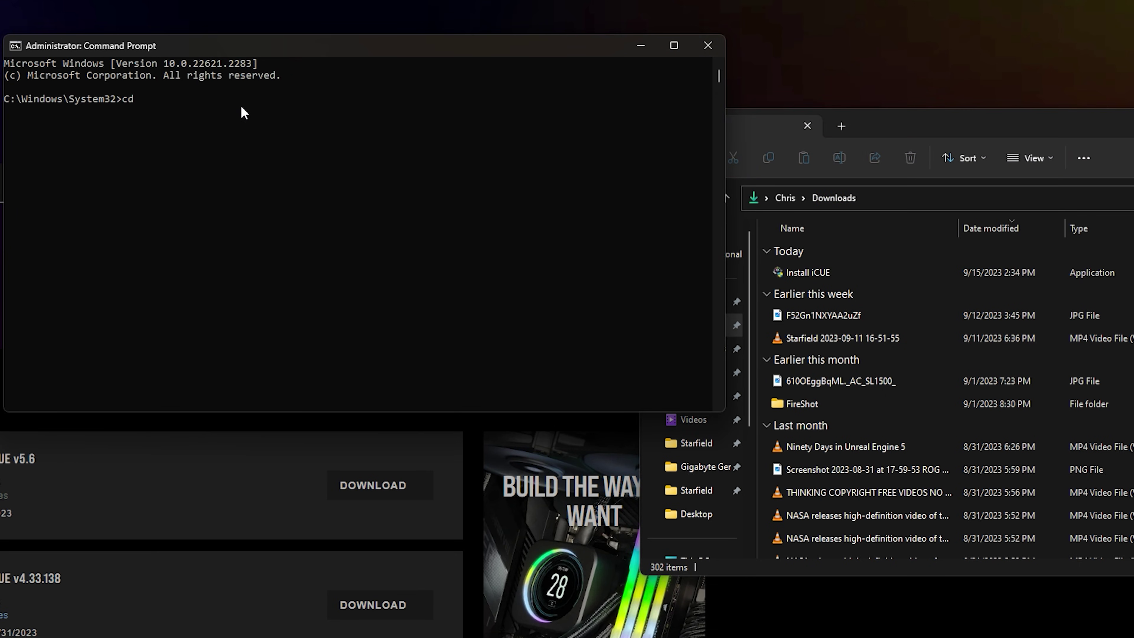
pyautogui.hotkey('ctrl', 'v')
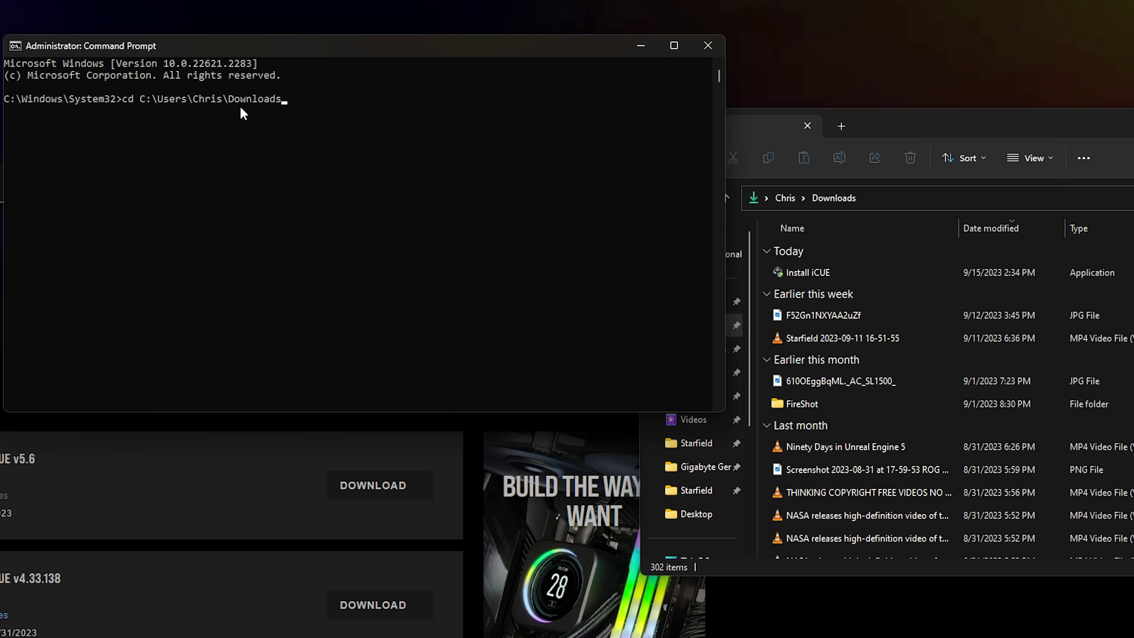
pyautogui.press('Return')
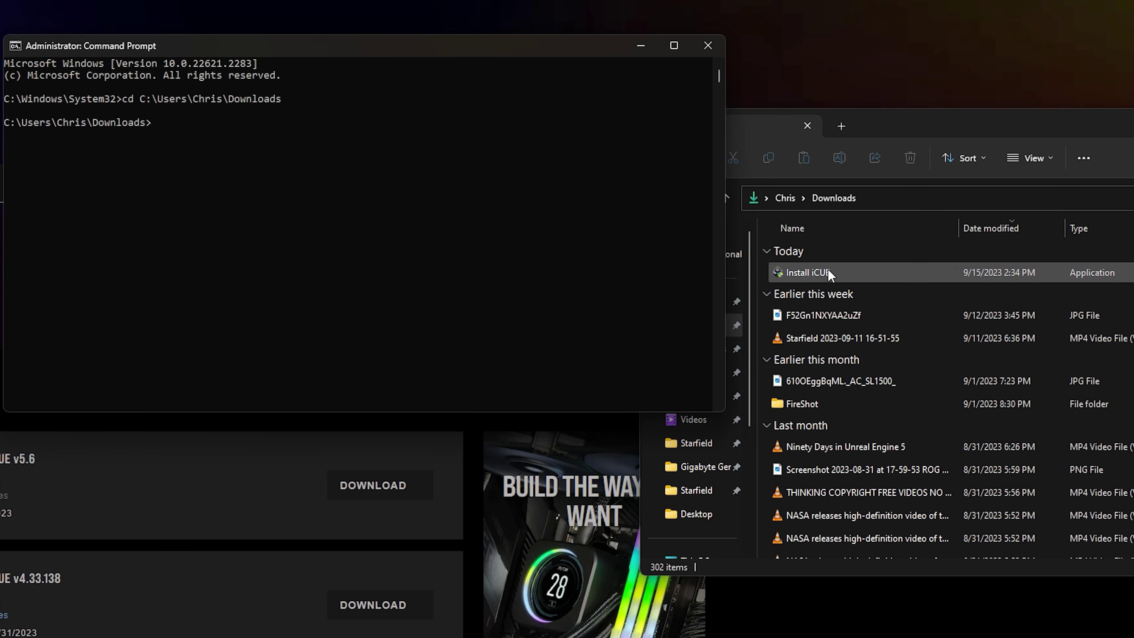
# Copy the 'Install iCUE' file name via rename mode and refocus Command Prompt
pyautogui.click(808, 271)
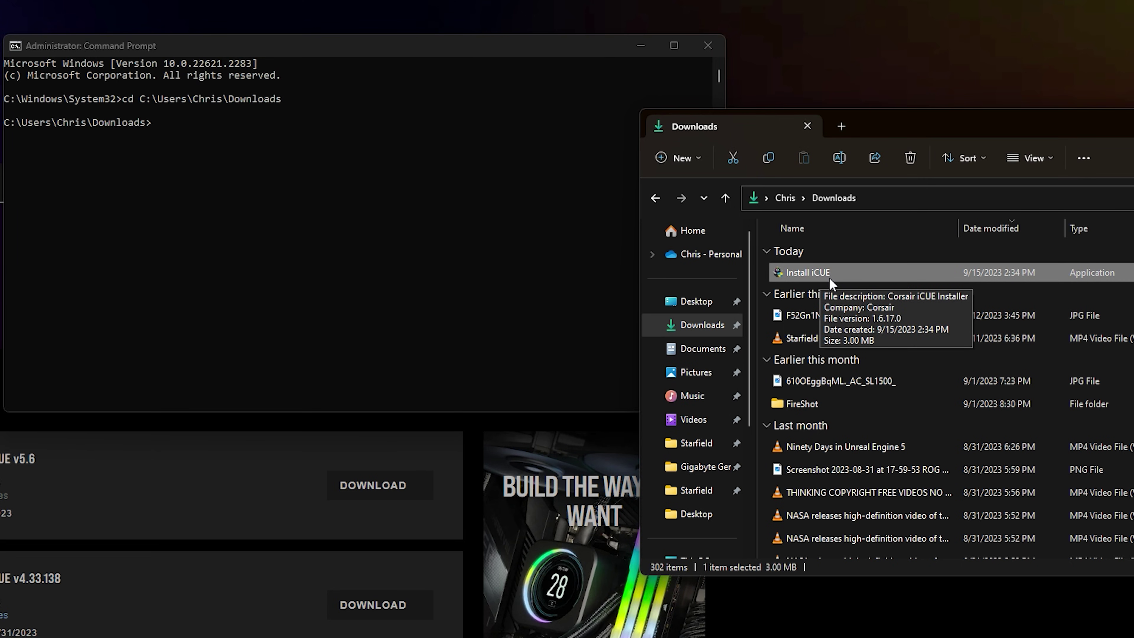
pyautogui.click(803, 274)
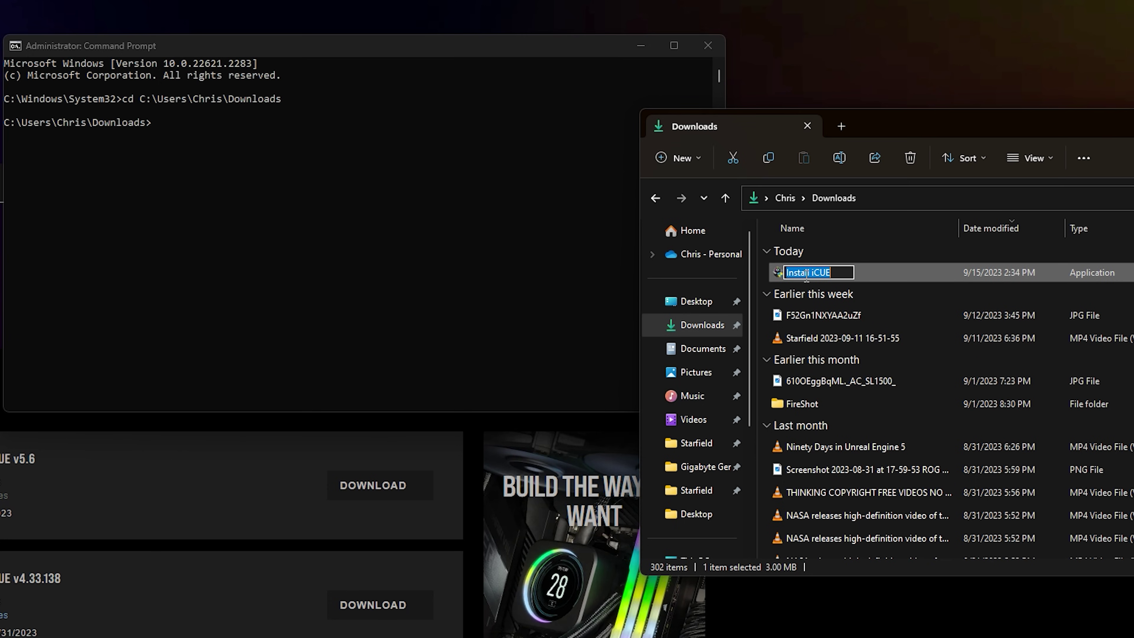
pyautogui.rightClick(808, 276)
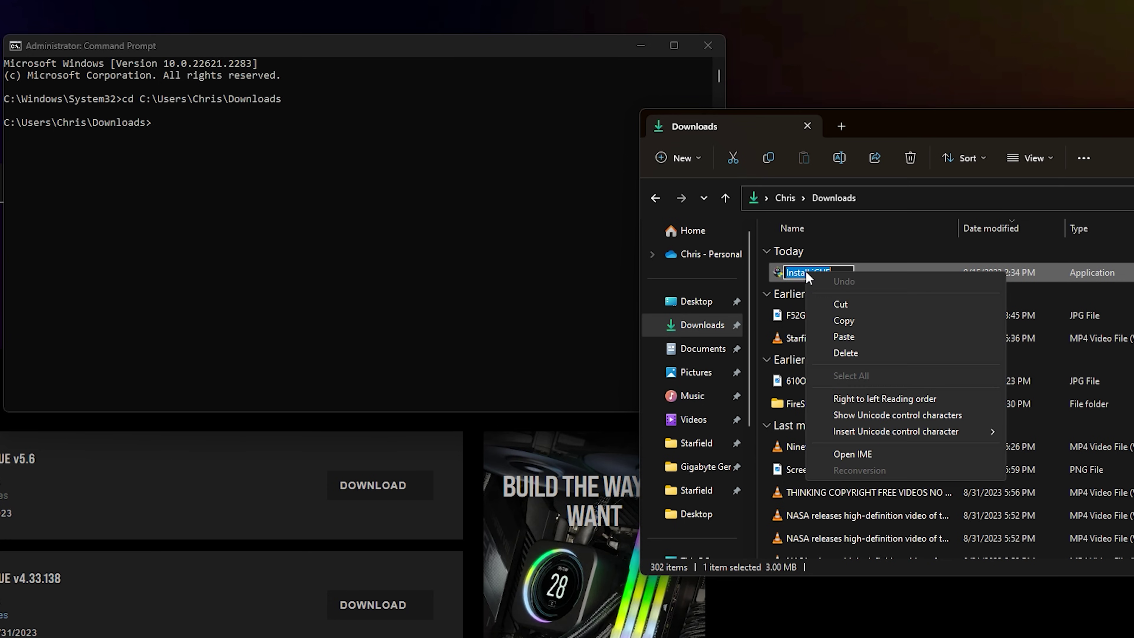
pyautogui.click(835, 319)
pyautogui.click(471, 185)
pyautogui.click(426, 146)
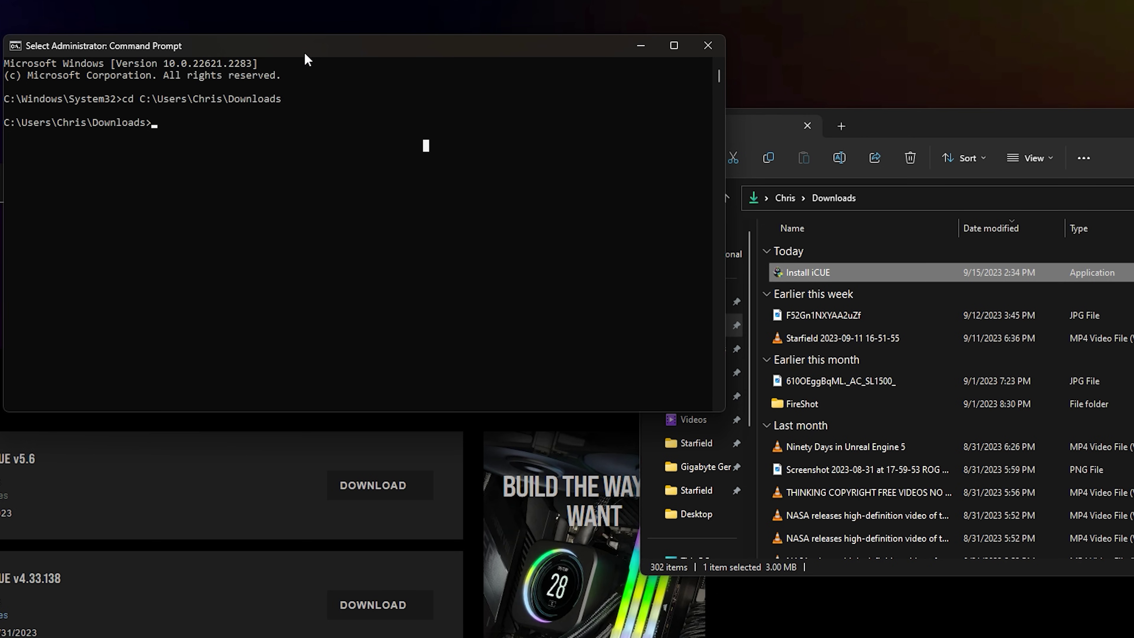
# Run msiexec.exe /i on Install iCUE.exe quietly, dismiss the Windows Installer help, and close the console
pyautogui.write('ms')
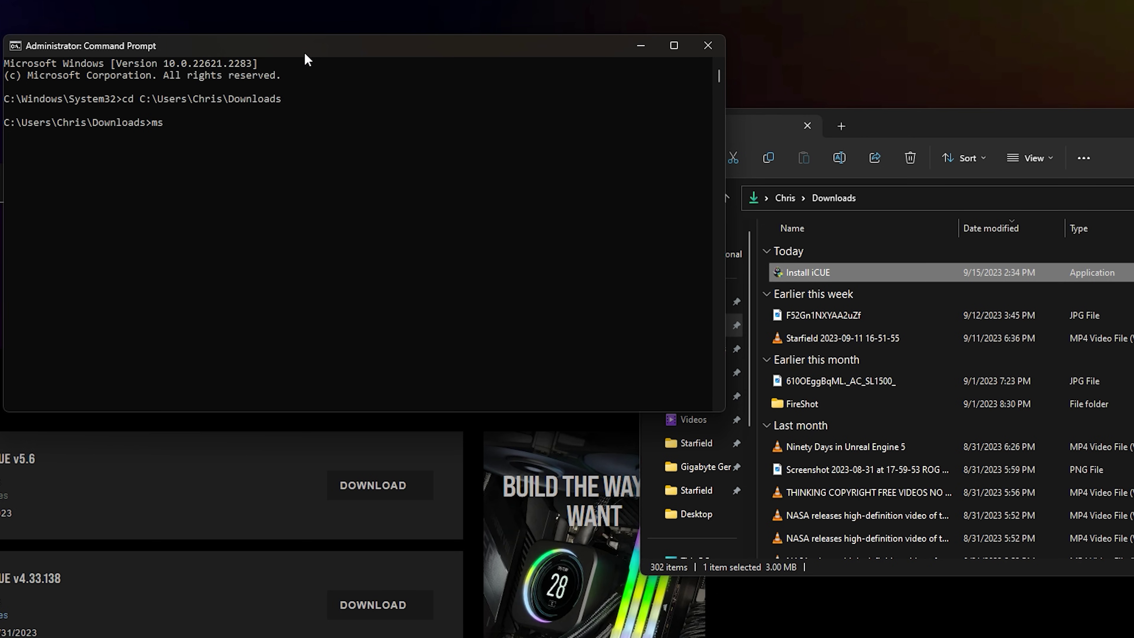
pyautogui.write('iexec.exe/i Install iCUE')
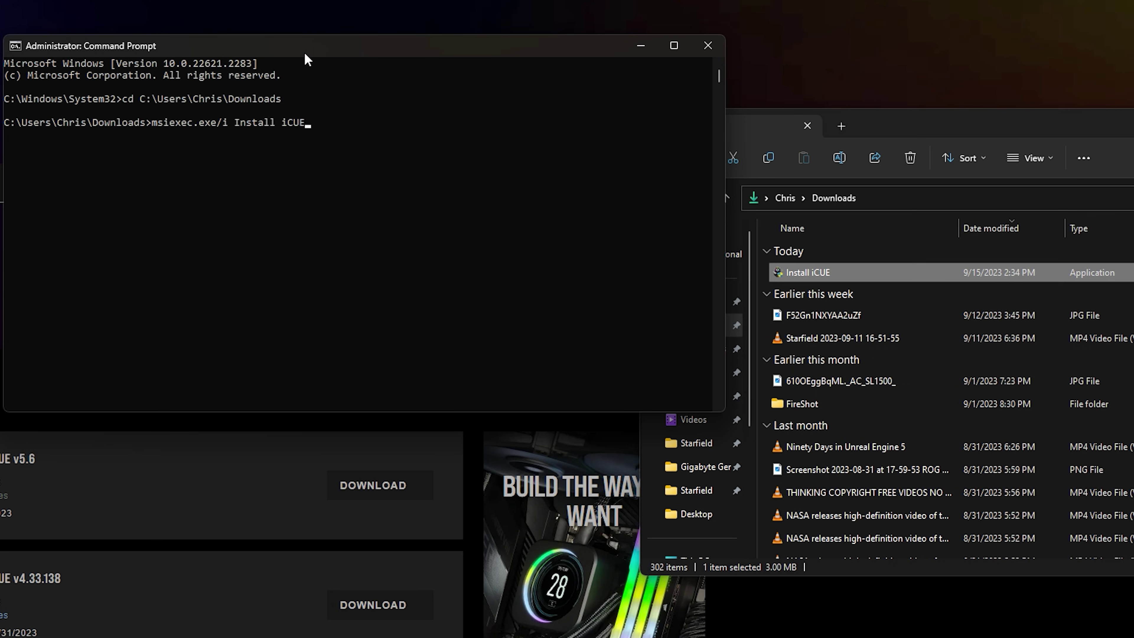
pyautogui.write('.exe/qn')
pyautogui.press('Return')
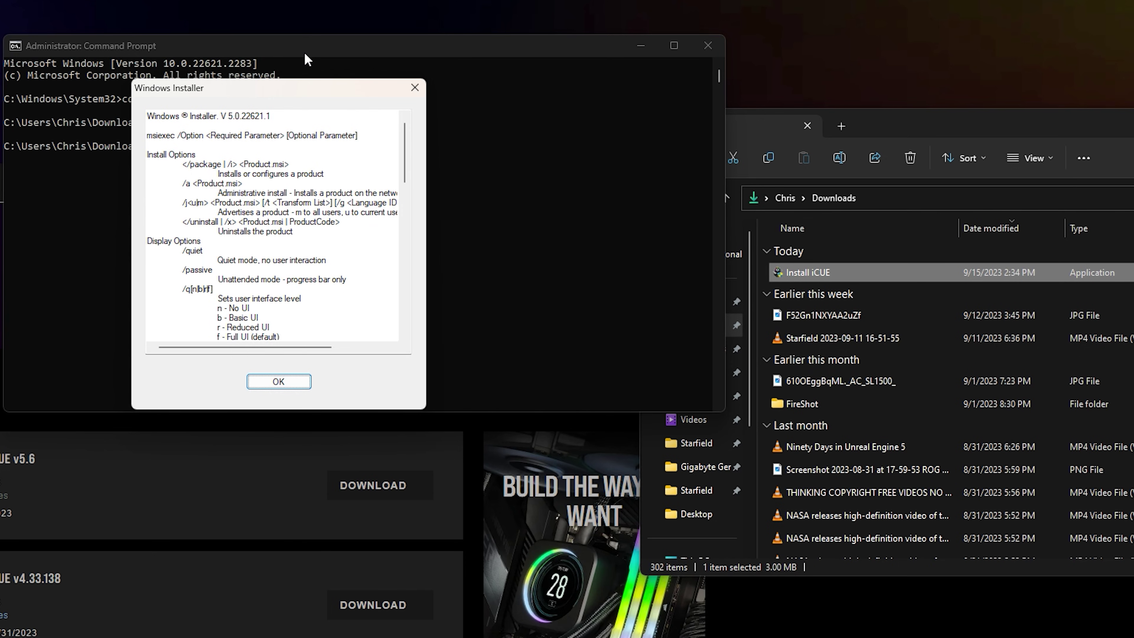
pyautogui.scroll(-9, 389, 219)
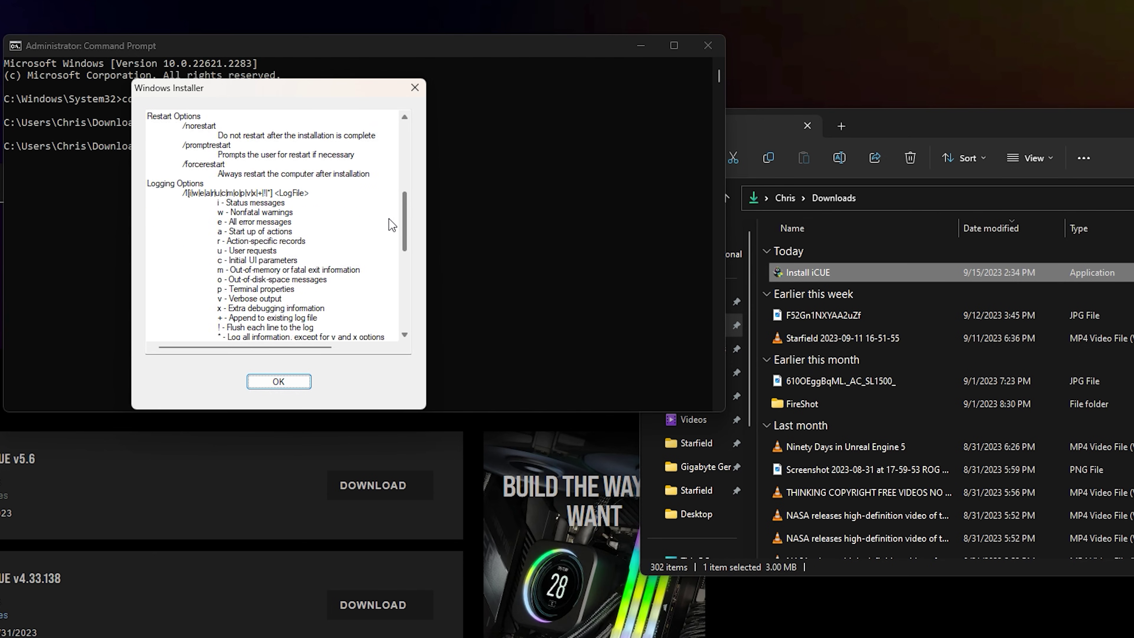
pyautogui.moveTo(404, 217); pyautogui.dragTo(405, 164)
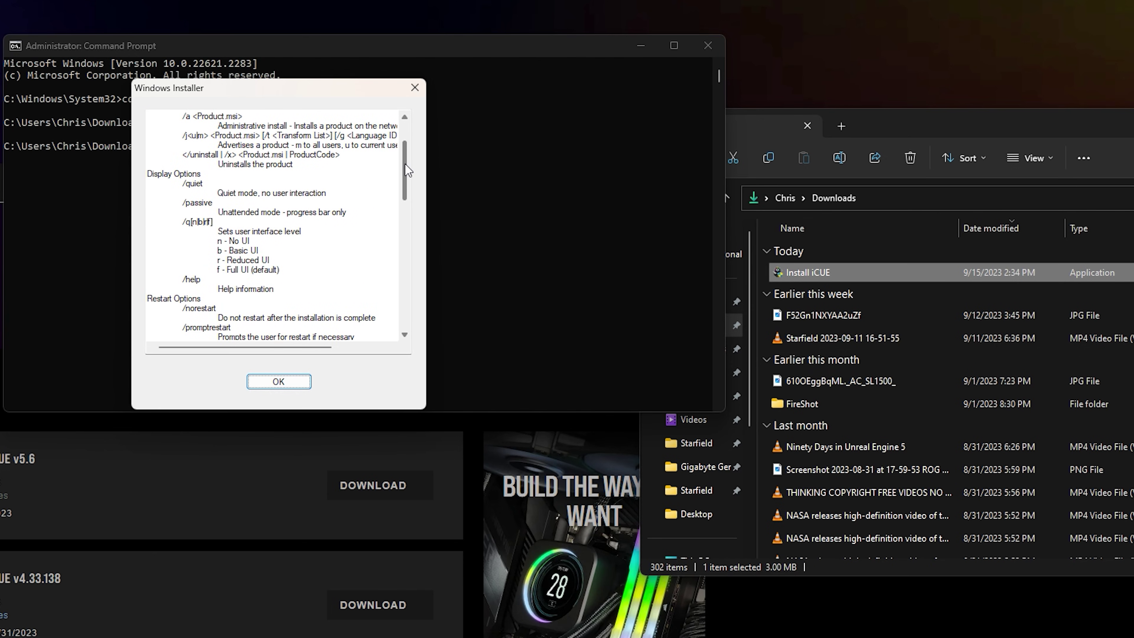
pyautogui.scroll(-1, 401, 202)
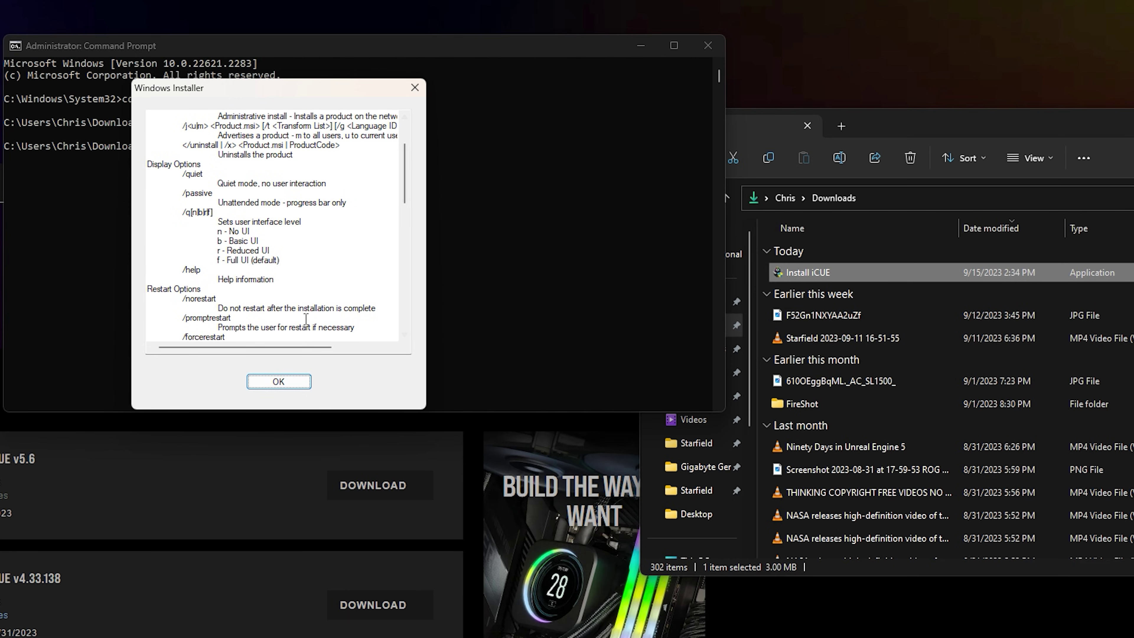
pyautogui.click(268, 384)
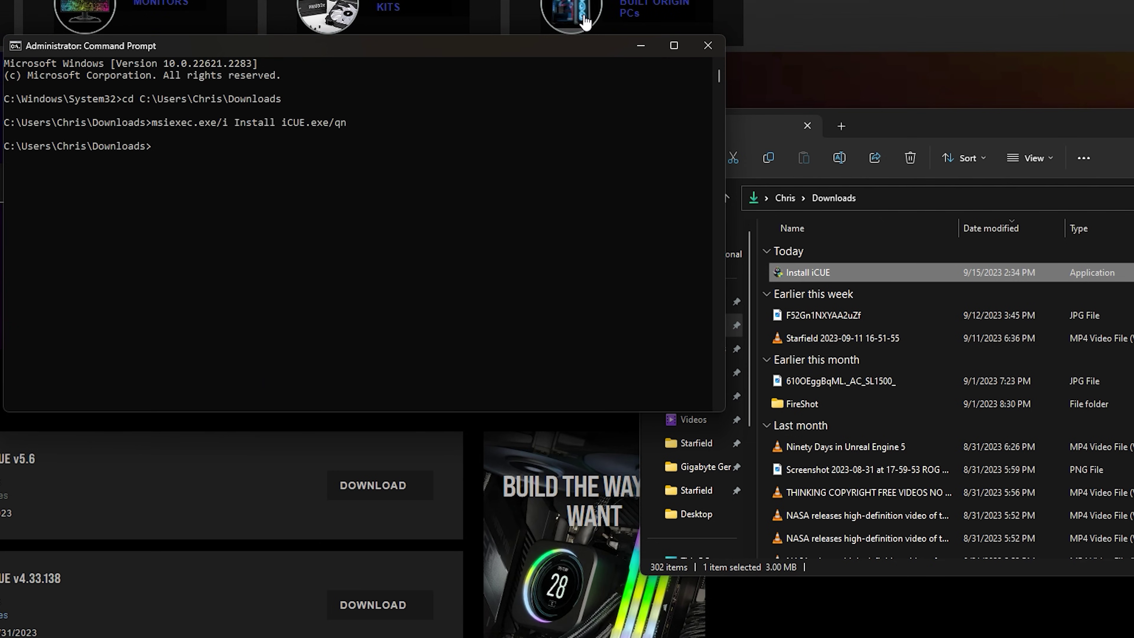
pyautogui.click(717, 44)
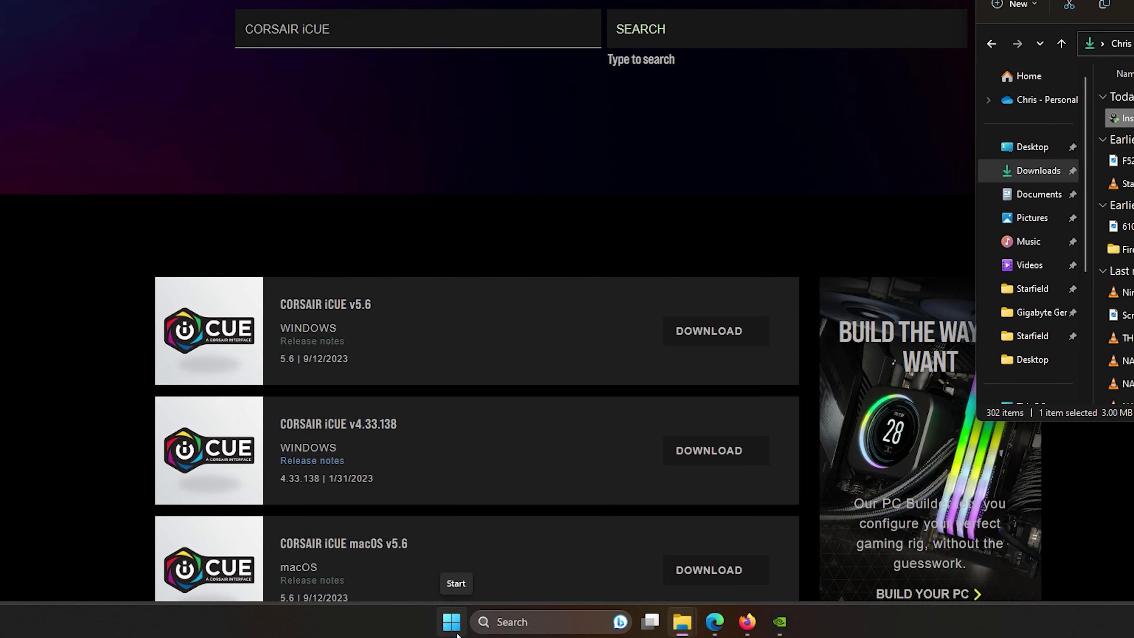
pyautogui.rightClick(456, 634)
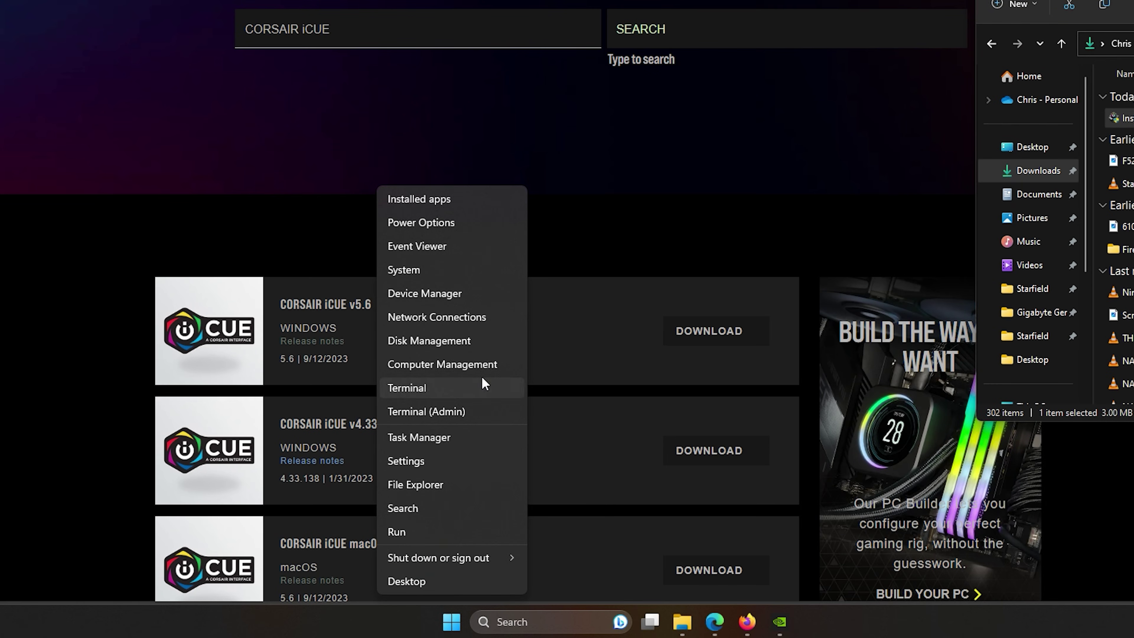
pyautogui.click(472, 197)
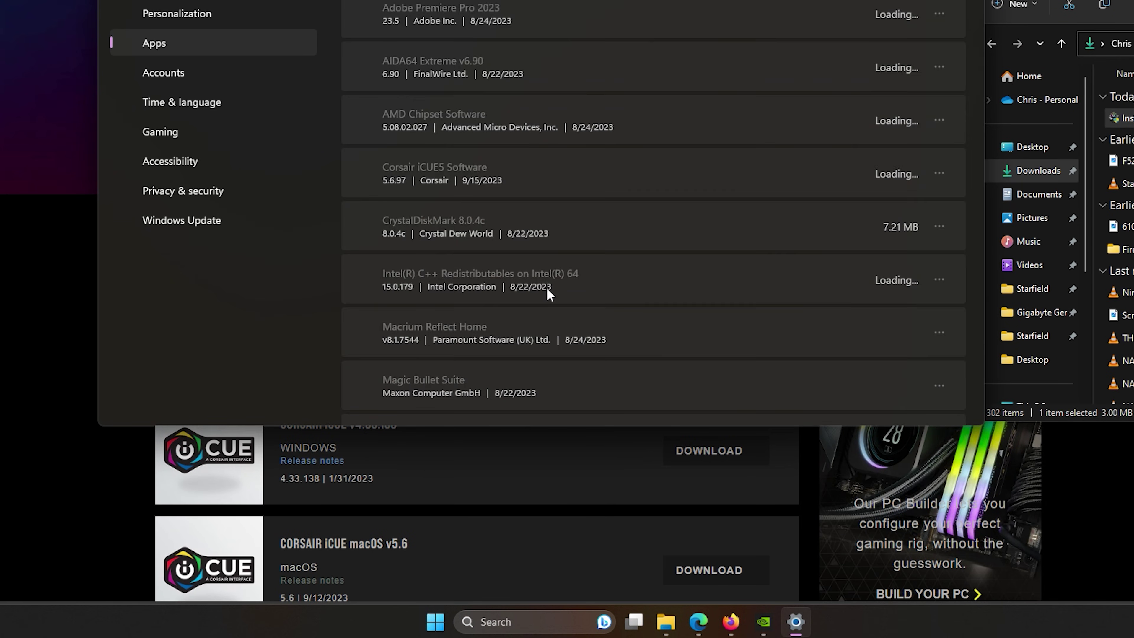
pyautogui.scroll(-5, 483, 302)
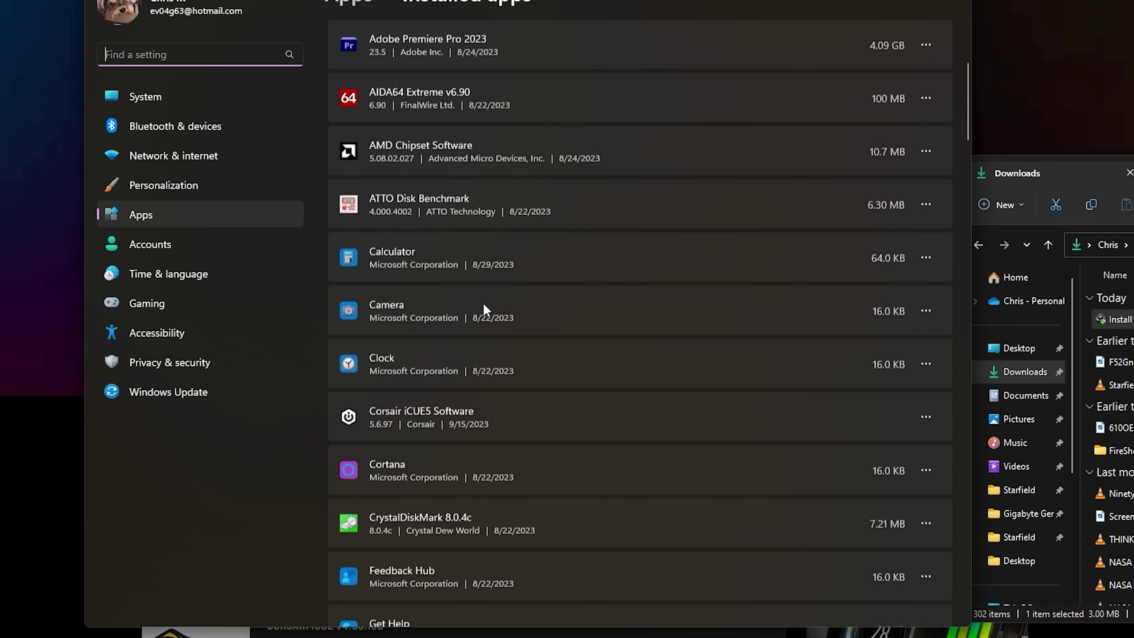
pyautogui.click(497, 415)
pyautogui.click(926, 406)
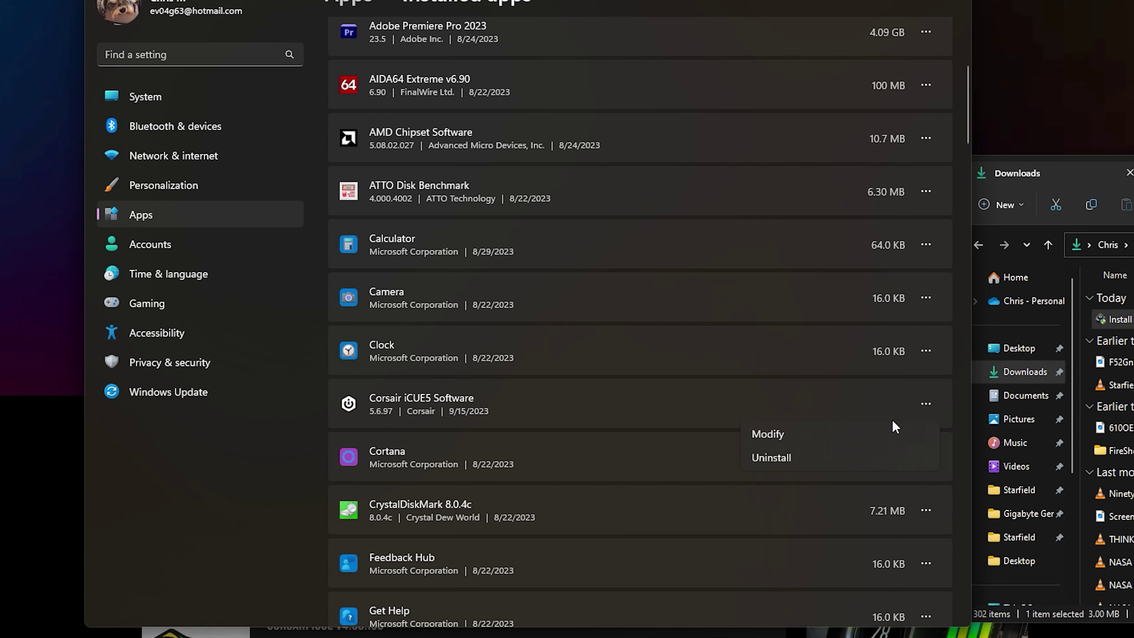
pyautogui.click(749, 411)
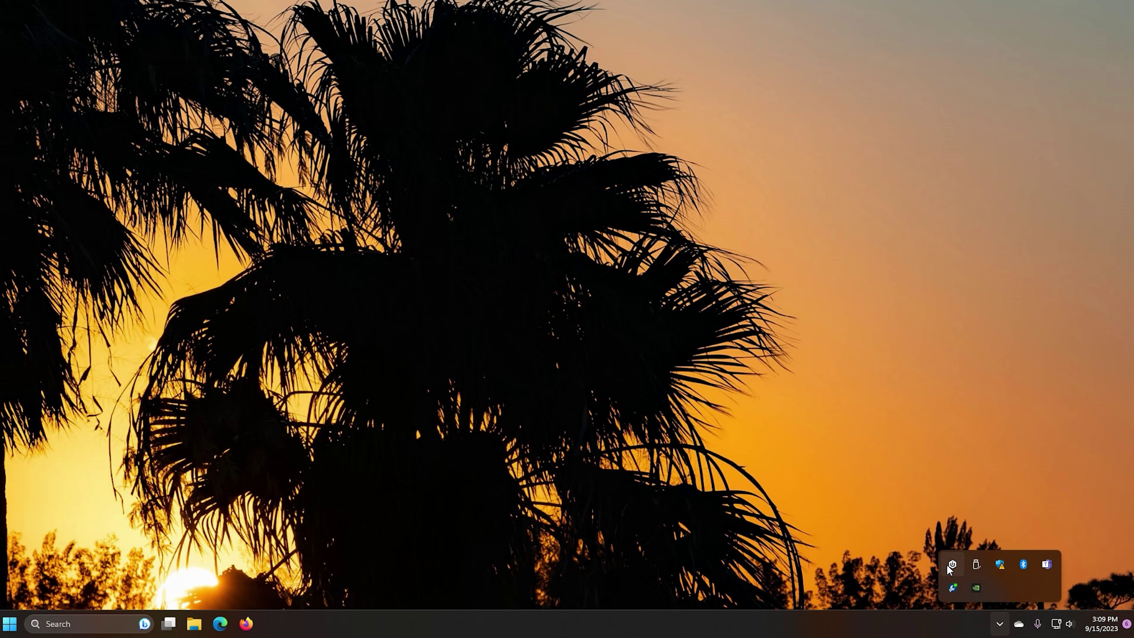
# Bring iCUE to the foreground from its system tray icon's menu
pyautogui.rightClick(948, 565)
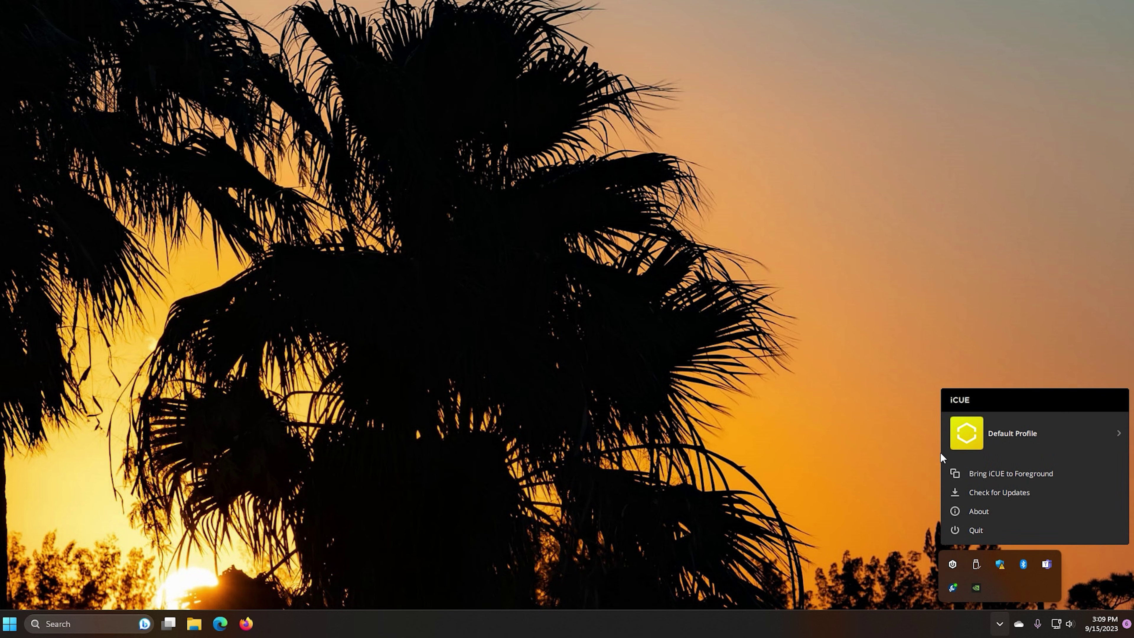
pyautogui.click(889, 510)
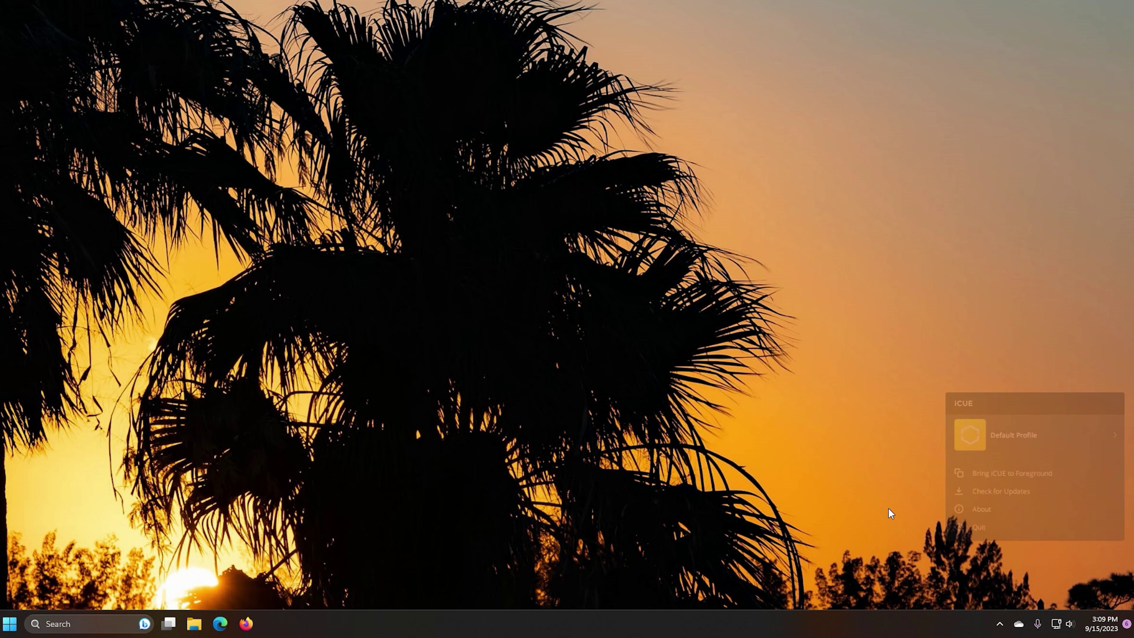
pyautogui.click(999, 624)
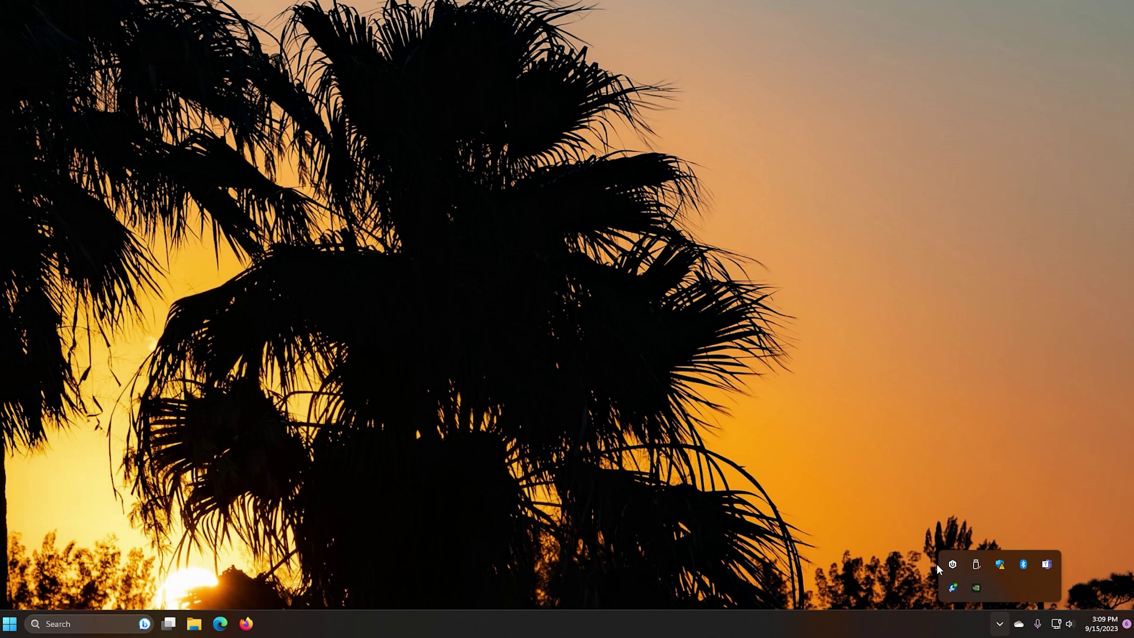
pyautogui.rightClick(953, 564)
pyautogui.click(952, 564)
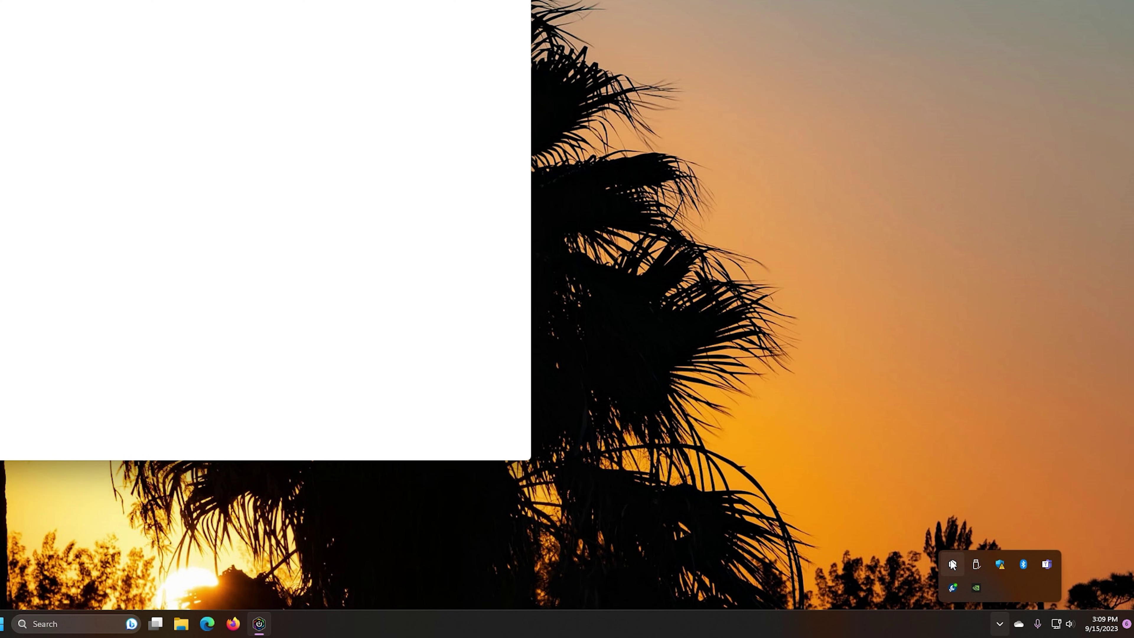
pyautogui.click(746, 485)
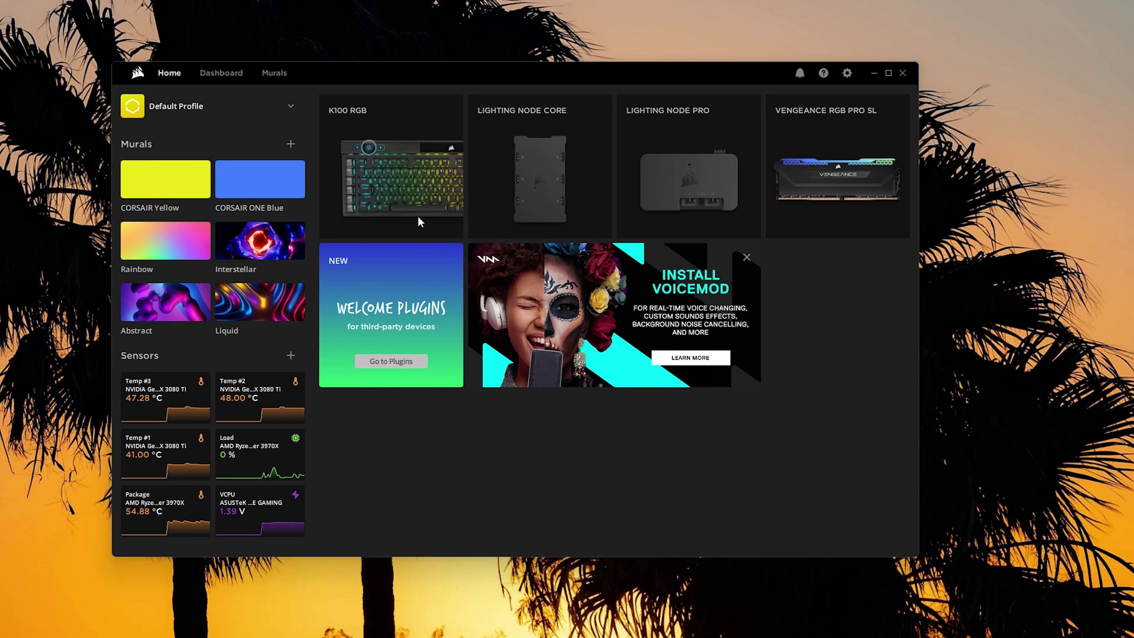
# Close the Install Voicemod promotion card on the iCUE Home page
pyautogui.moveTo(437, 137)
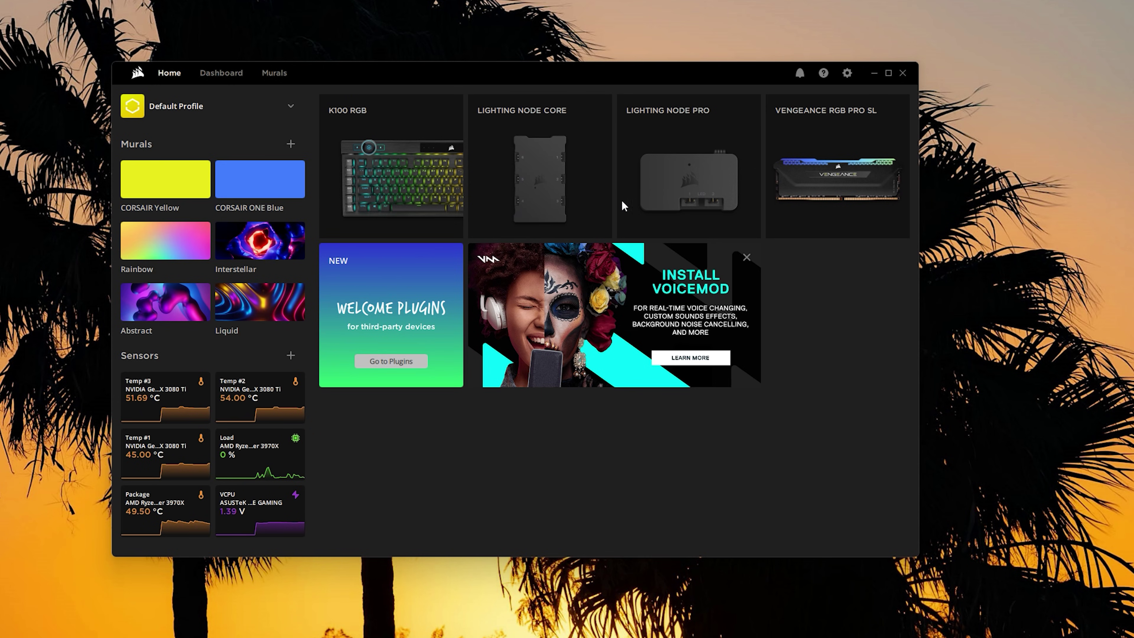
pyautogui.moveTo(545, 126)
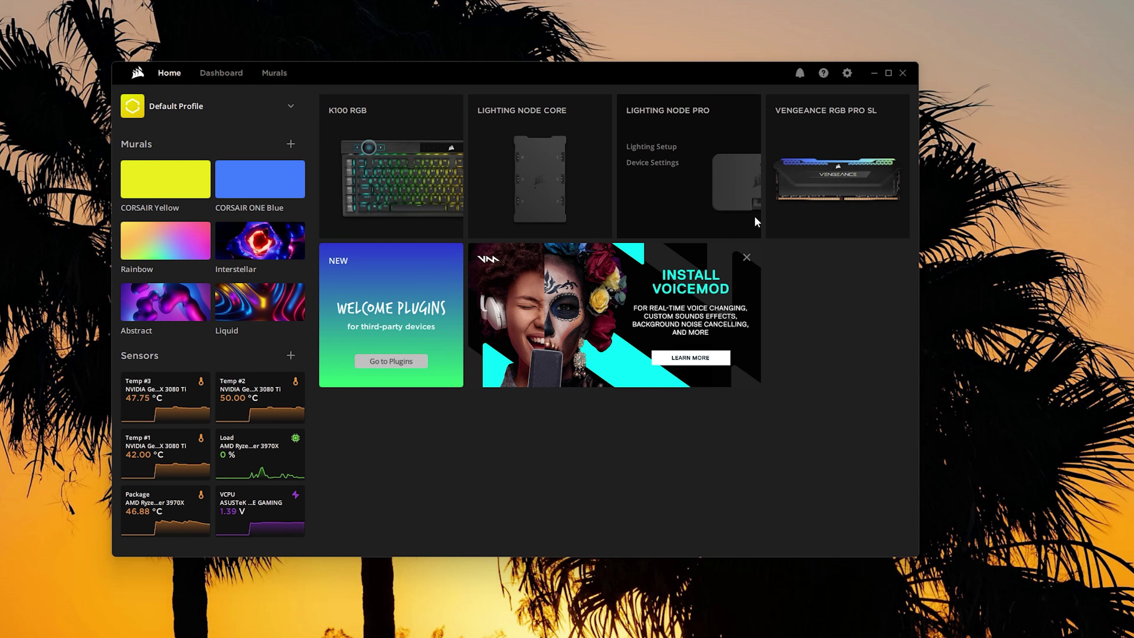
pyautogui.moveTo(794, 211)
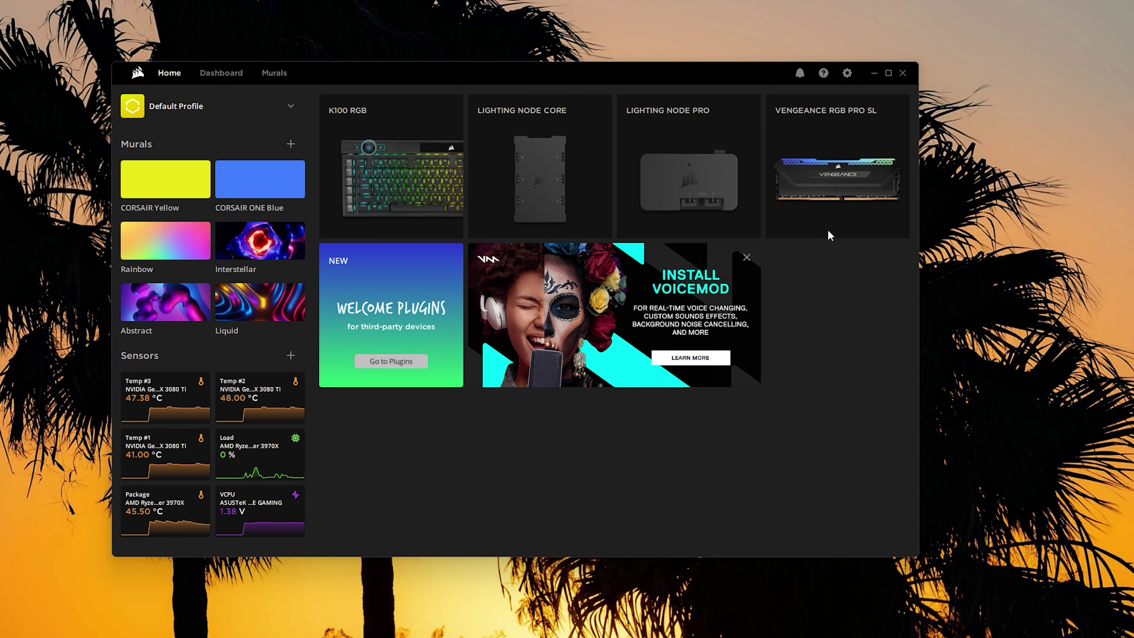
pyautogui.click(746, 257)
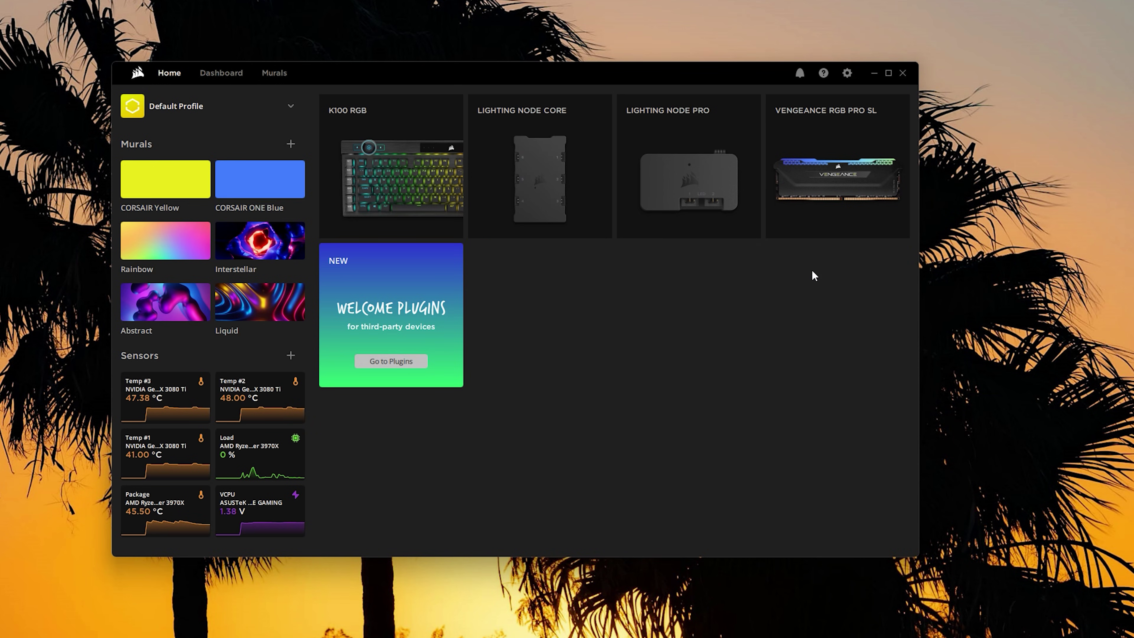
# Check firmware for K100 RGB, Lighting Node Core, Lighting Node Pro and Vengeance RGB Pro SL
pyautogui.click(845, 75)
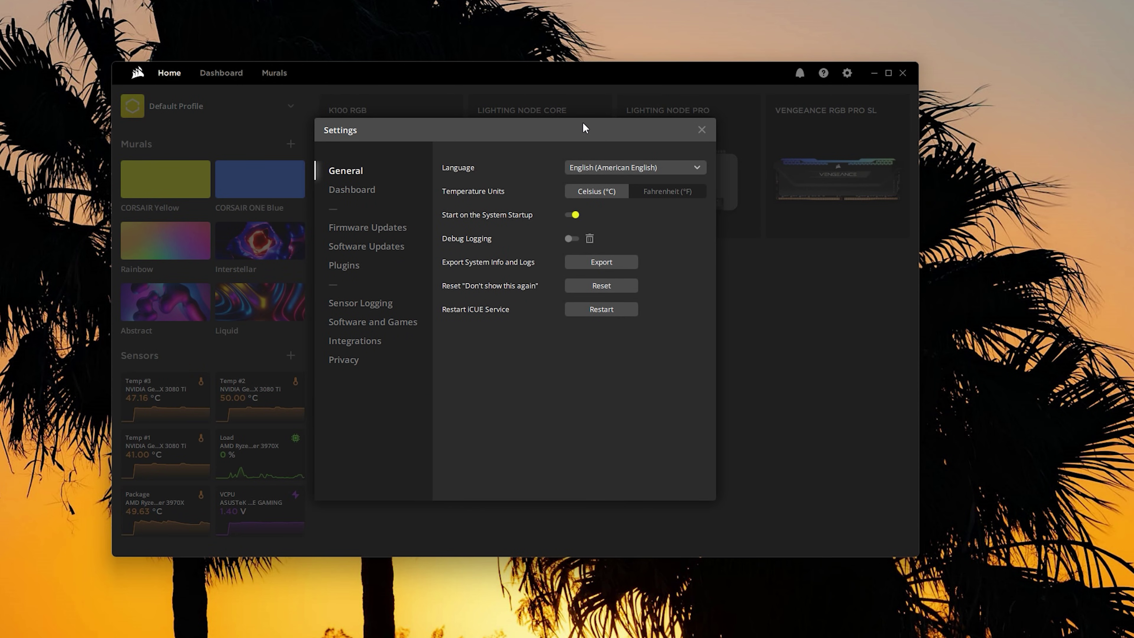
pyautogui.click(398, 228)
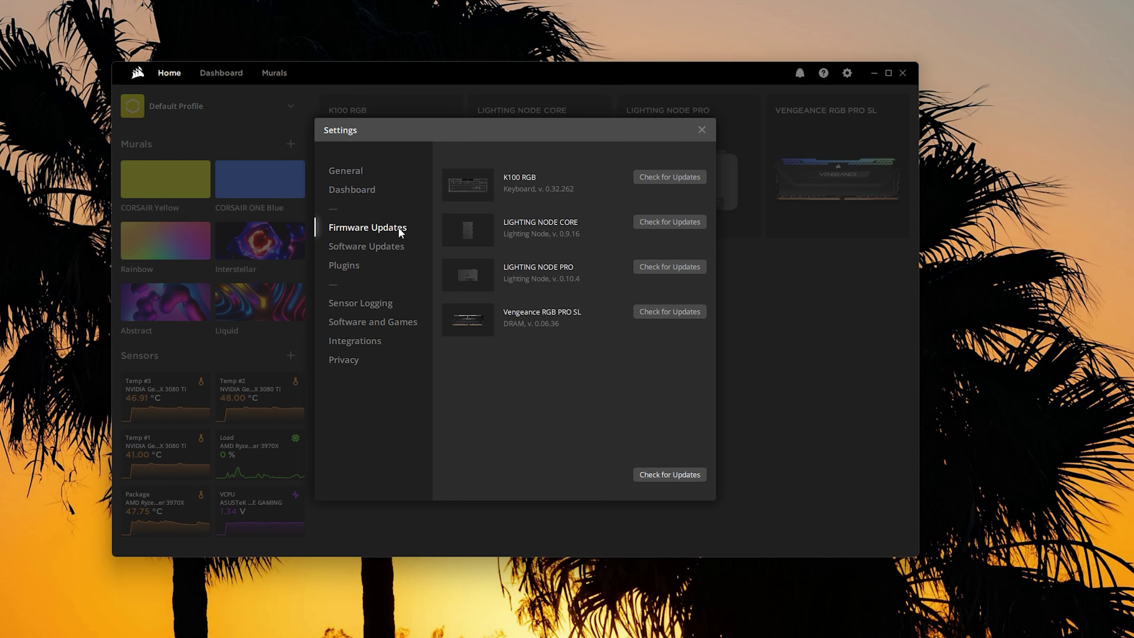
pyautogui.click(670, 177)
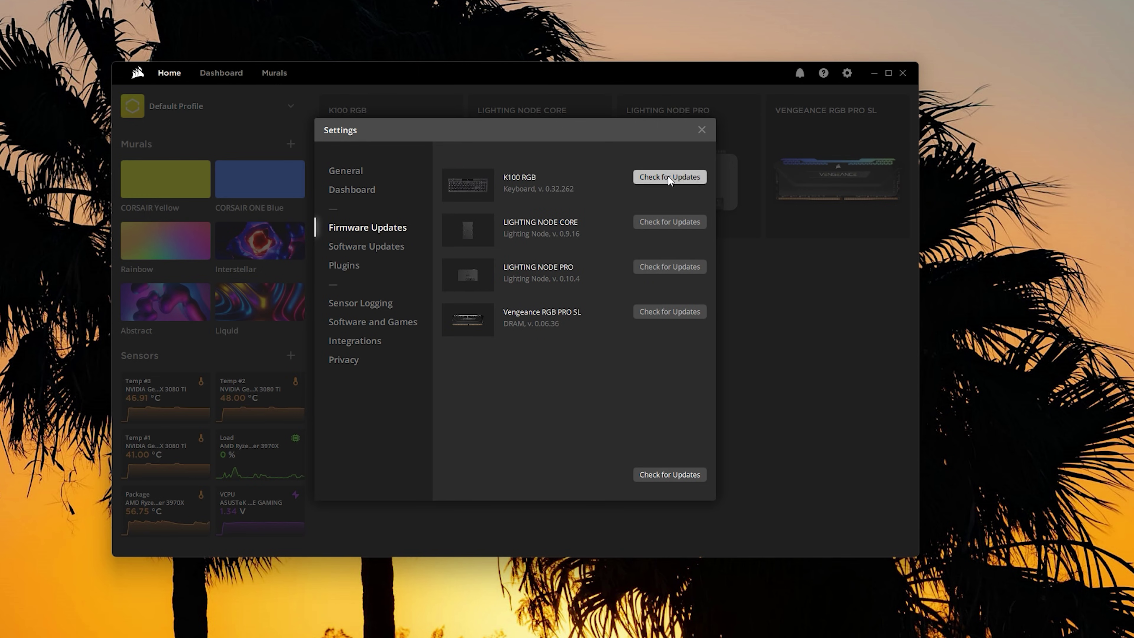
pyautogui.click(670, 222)
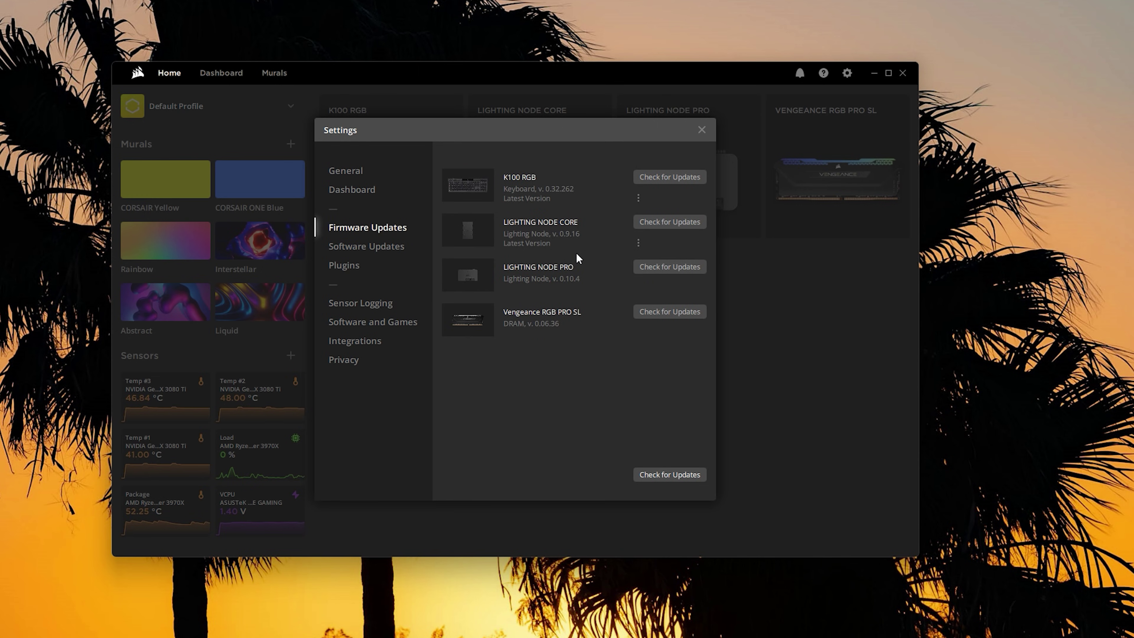
pyautogui.click(665, 267)
pyautogui.click(645, 312)
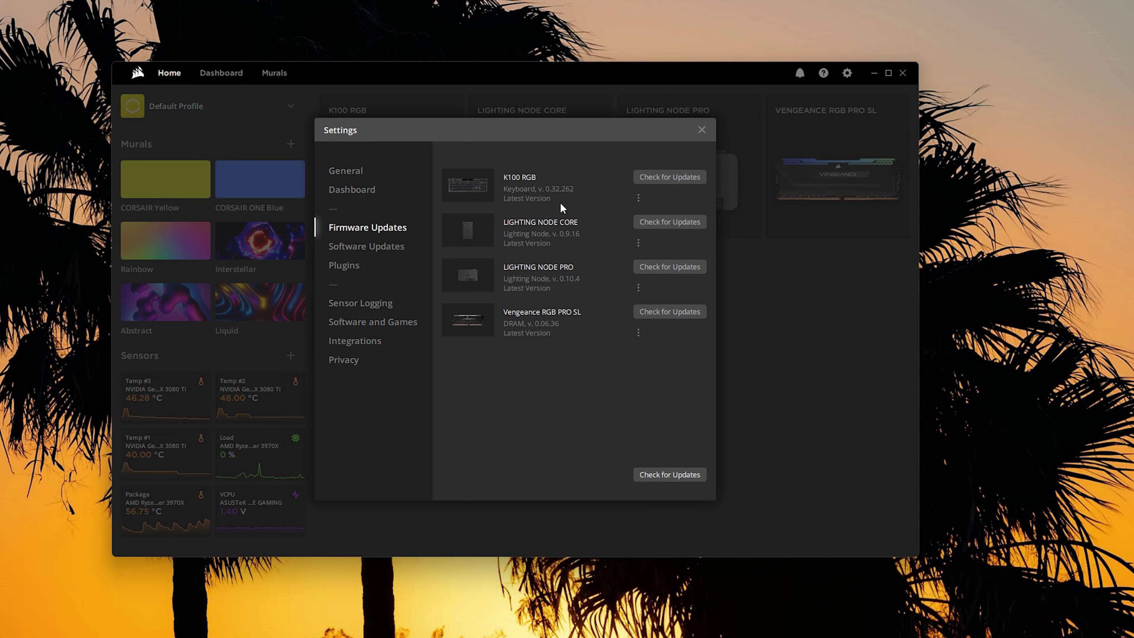
pyautogui.press('Escape')
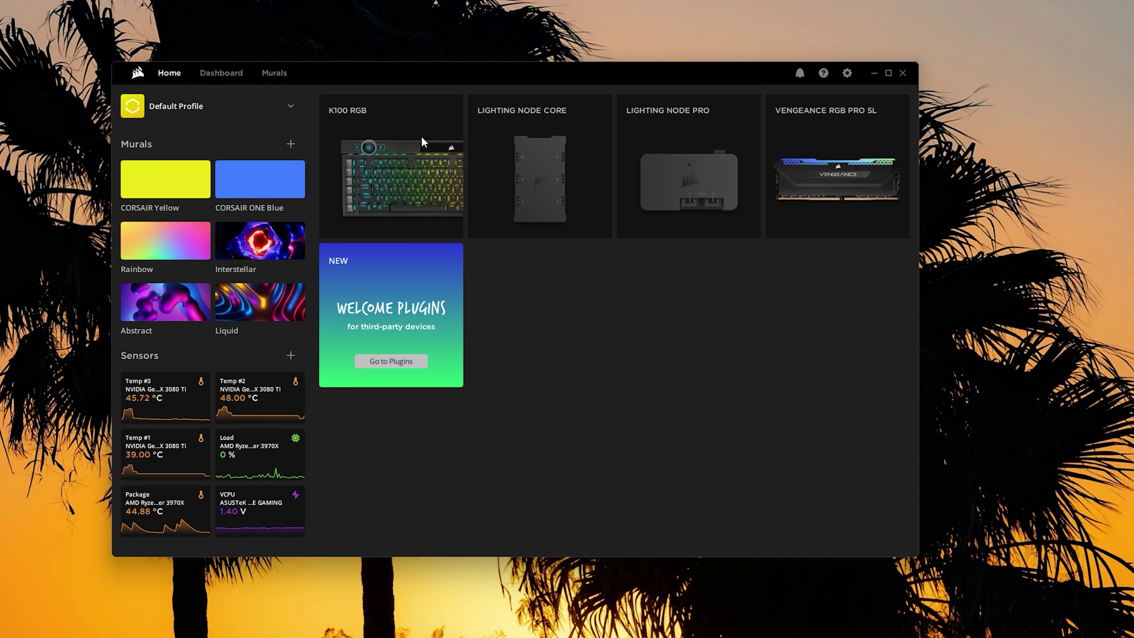
# Expand the Default Profile dropdown to show Your Profiles
pyautogui.moveTo(460, 231)
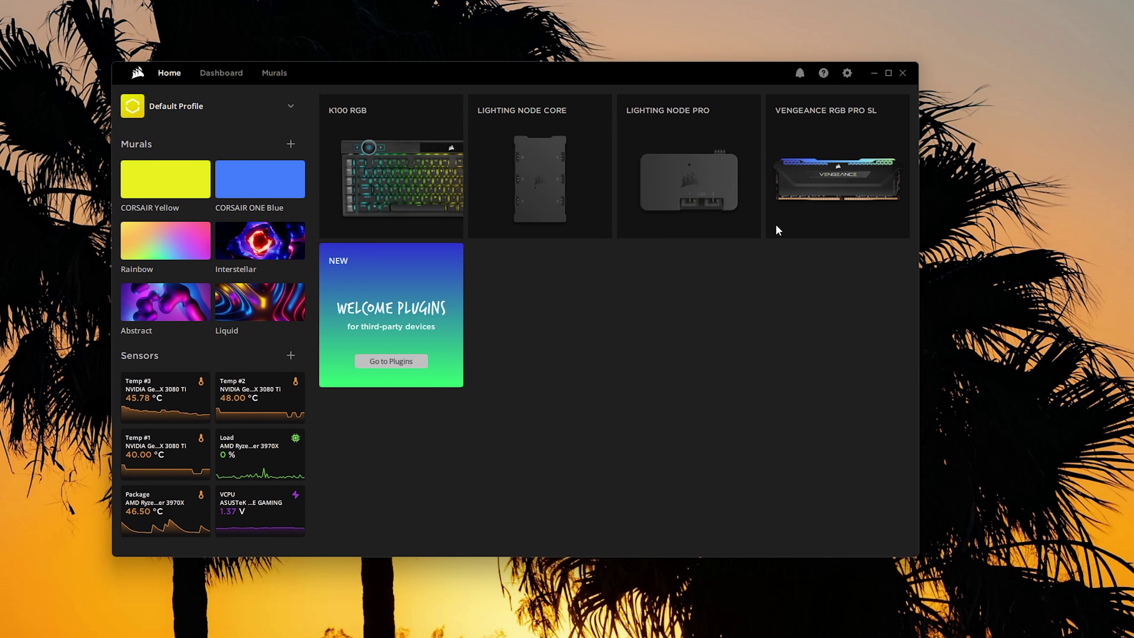
pyautogui.moveTo(777, 231)
pyautogui.moveTo(574, 141)
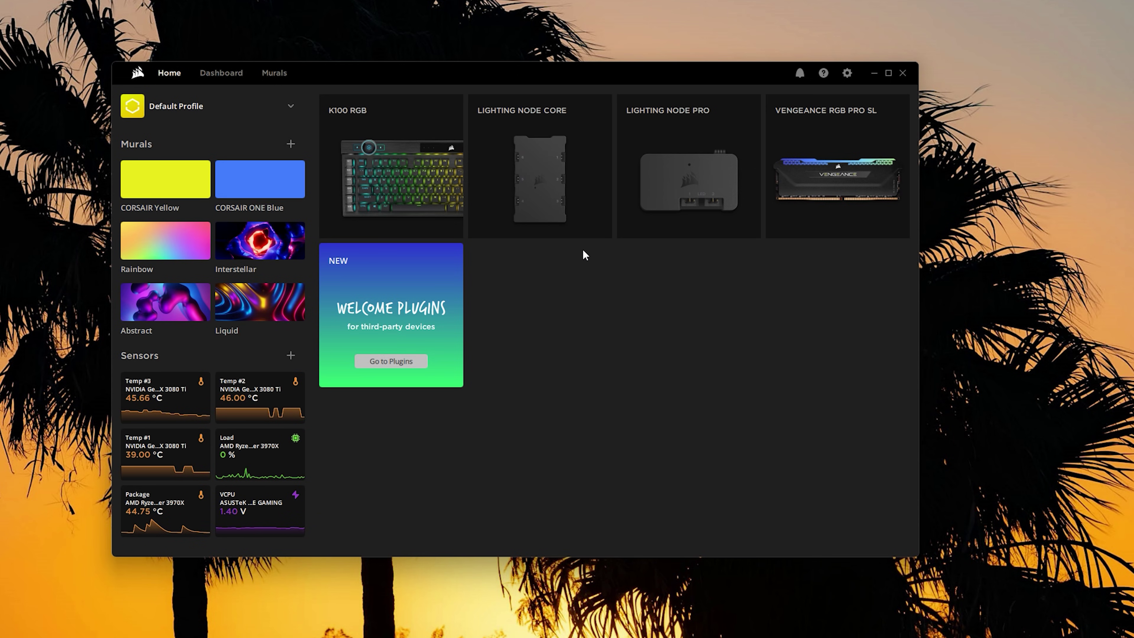
pyautogui.moveTo(793, 211)
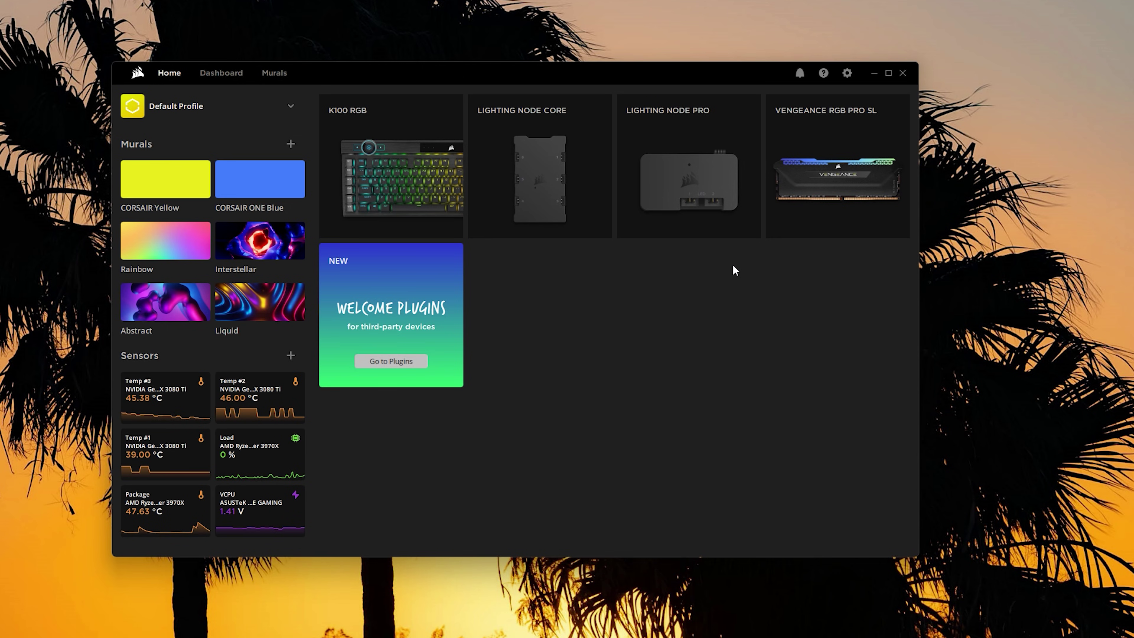
pyautogui.click(291, 105)
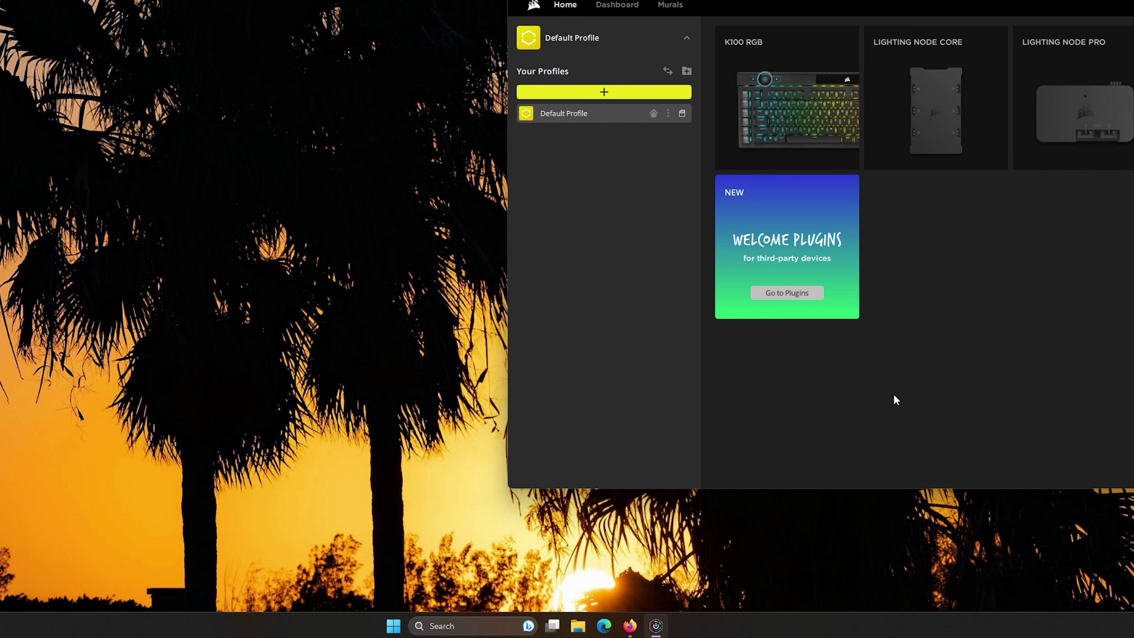
# Repair Corsair iCUE5 Software through Modify in Installed apps, then relaunch iCUE after it succeeds
pyautogui.rightClick(394, 627)
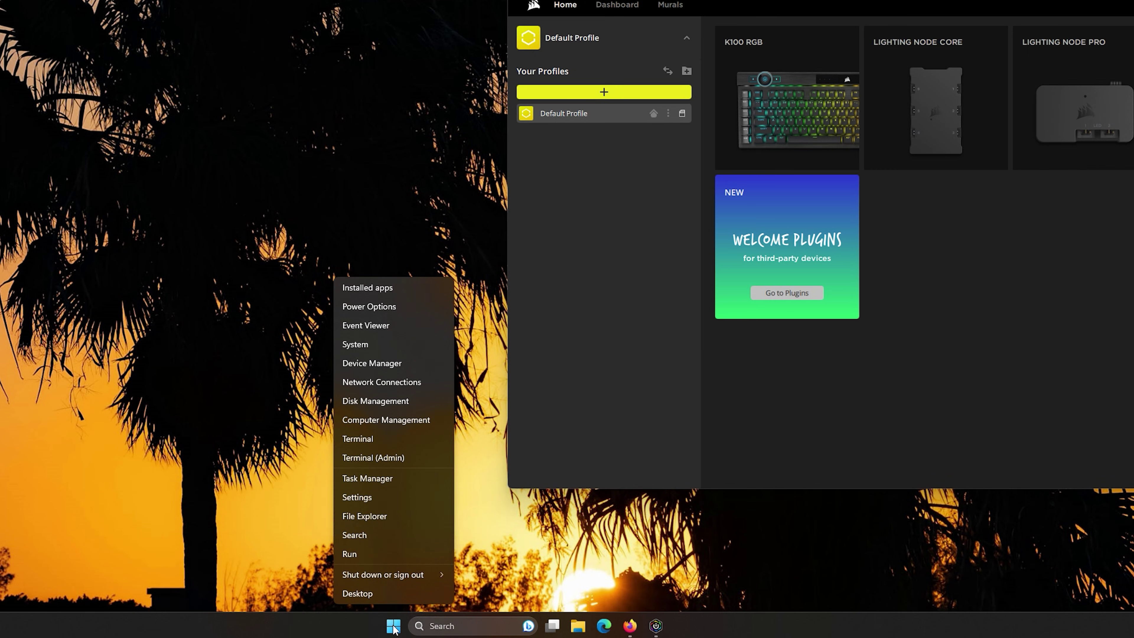
pyautogui.click(412, 288)
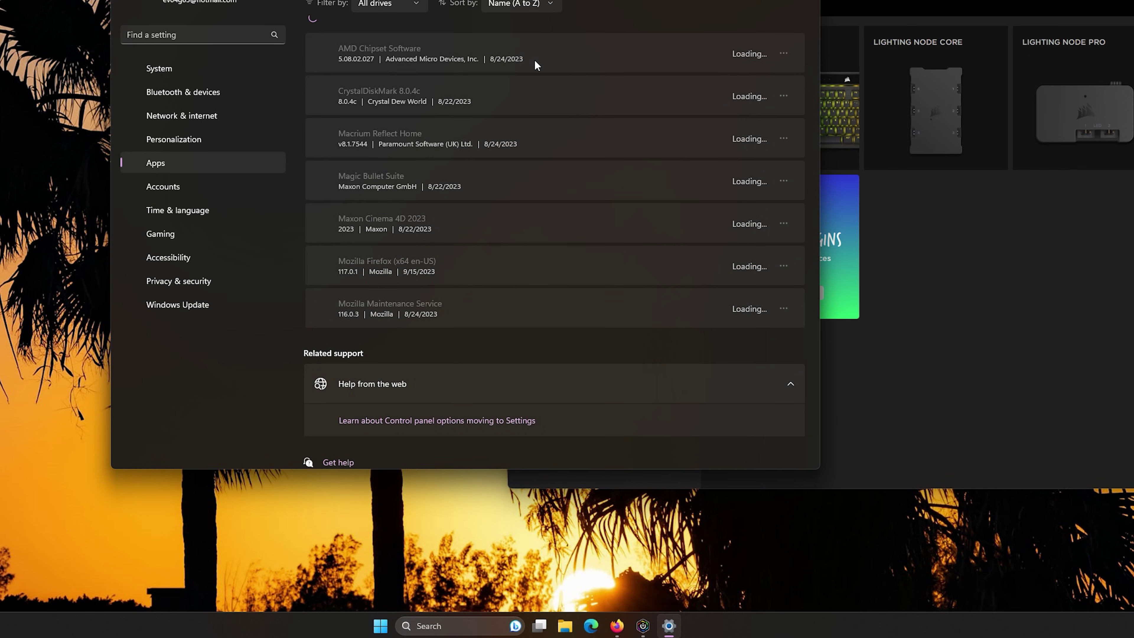
pyautogui.scroll(-3, 720, 381)
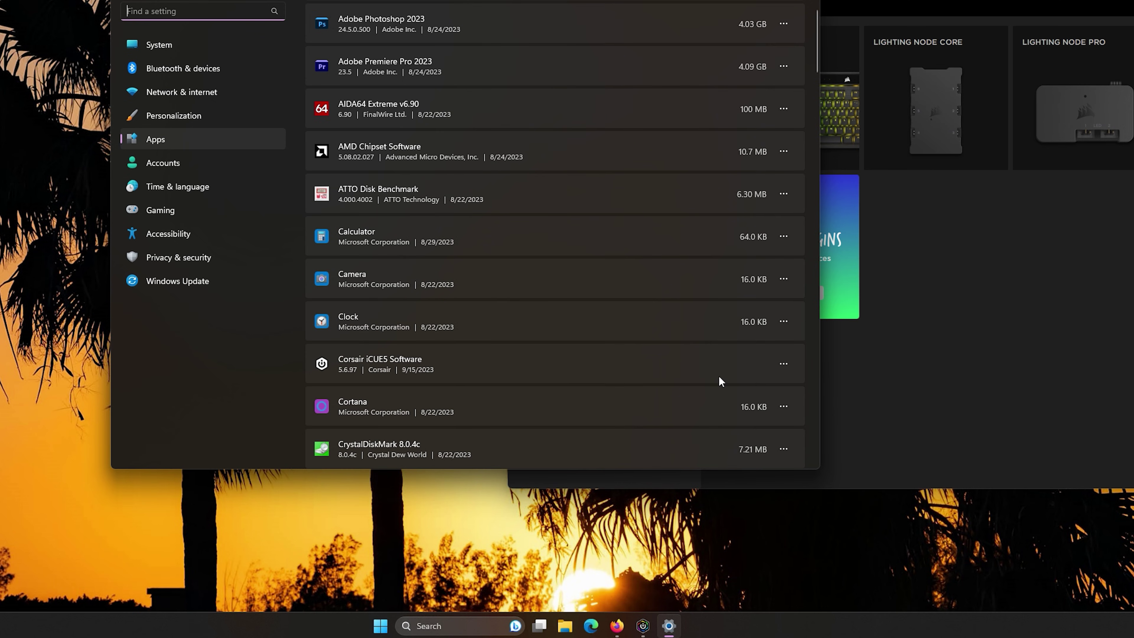
pyautogui.click(784, 363)
pyautogui.click(713, 389)
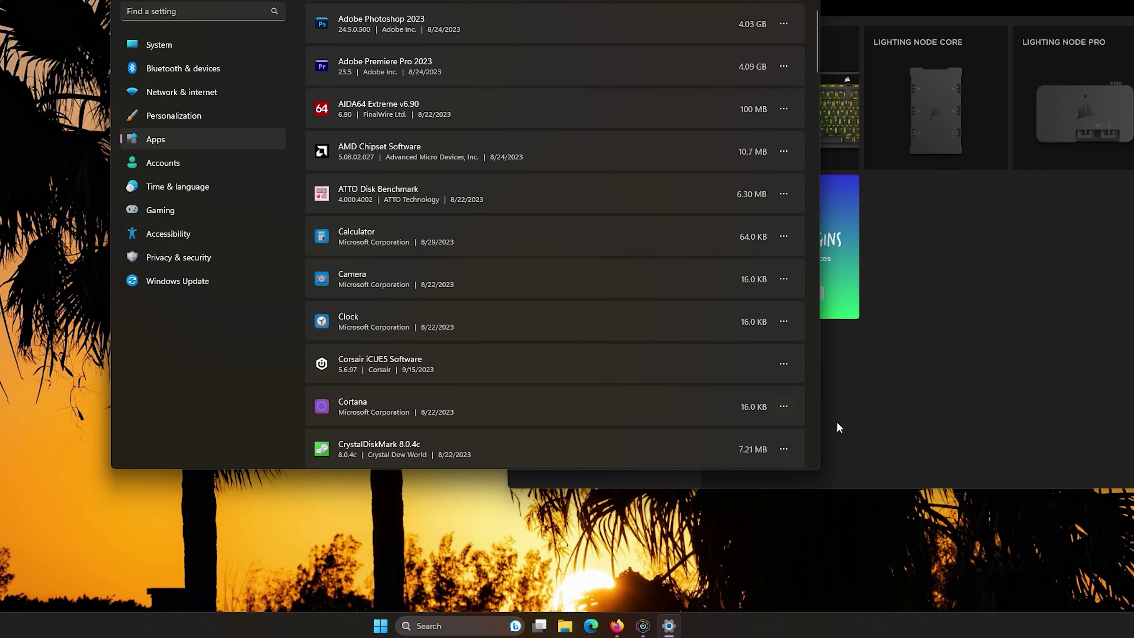
pyautogui.hotkey('alt', 'y')
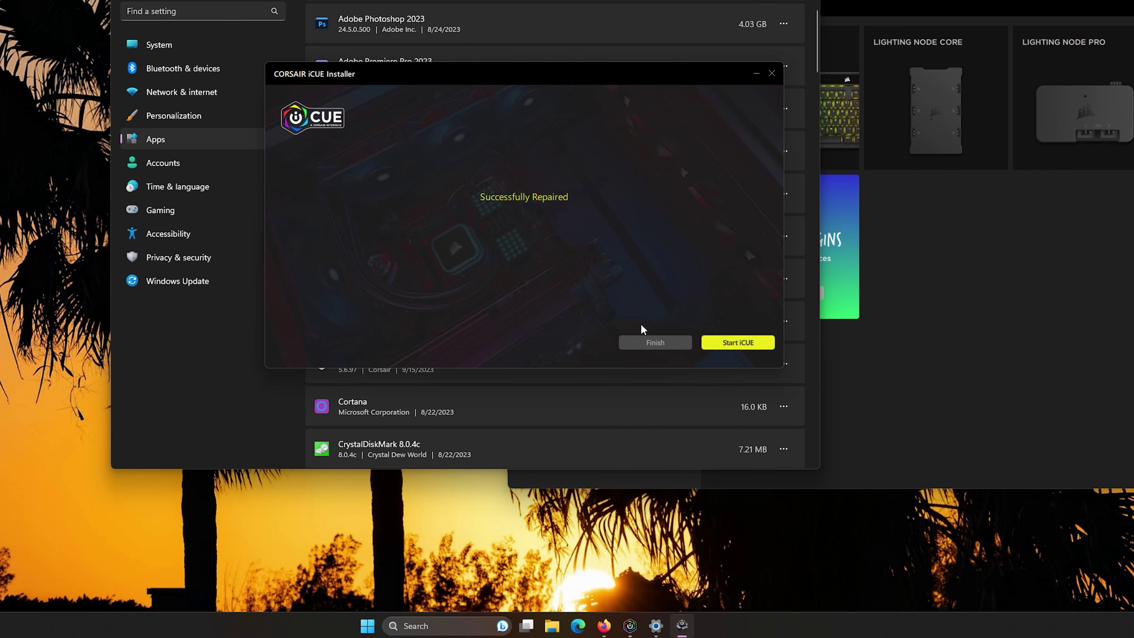
pyautogui.click(736, 343)
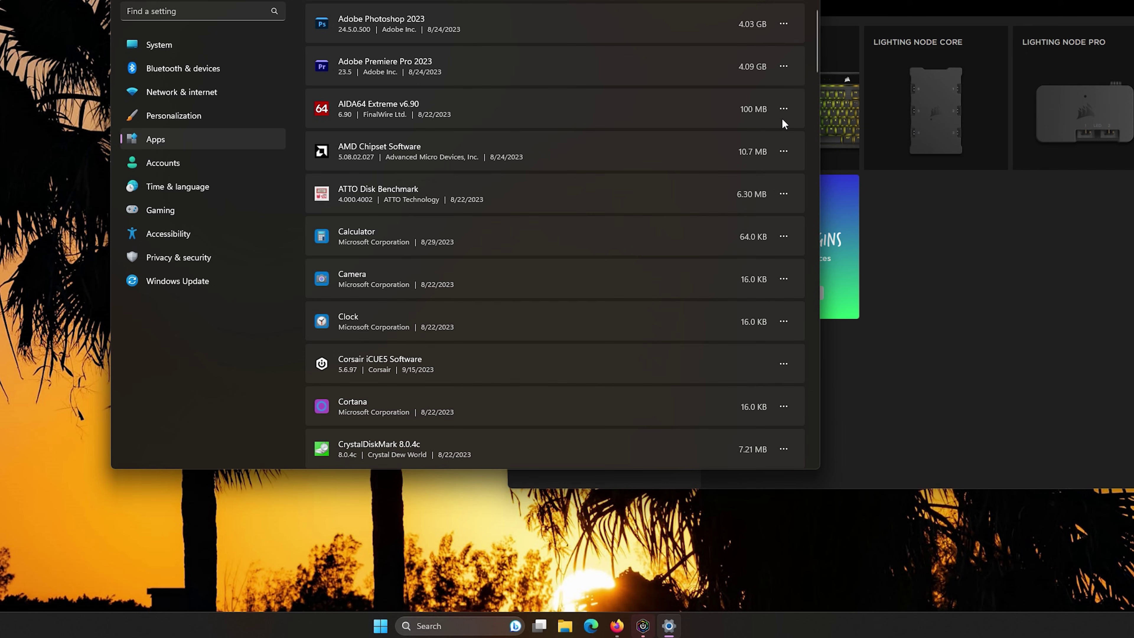
pyautogui.click(1017, 53)
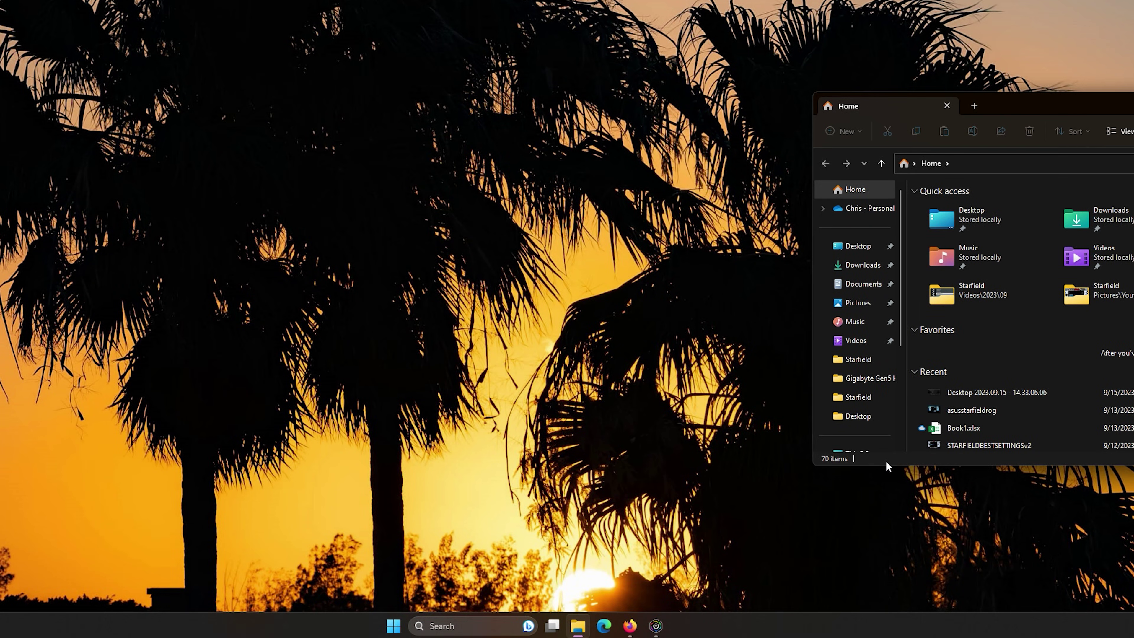
# Search Windows for msconfig and launch System Configuration from the Best match result
pyautogui.click(474, 625)
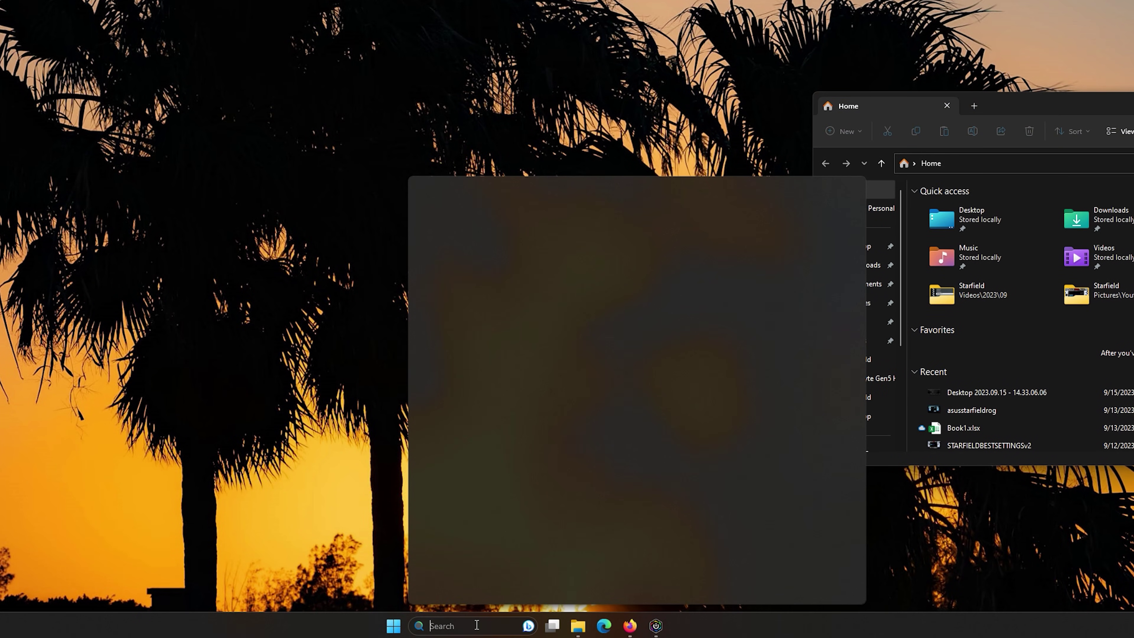
pyautogui.write('msconfig')
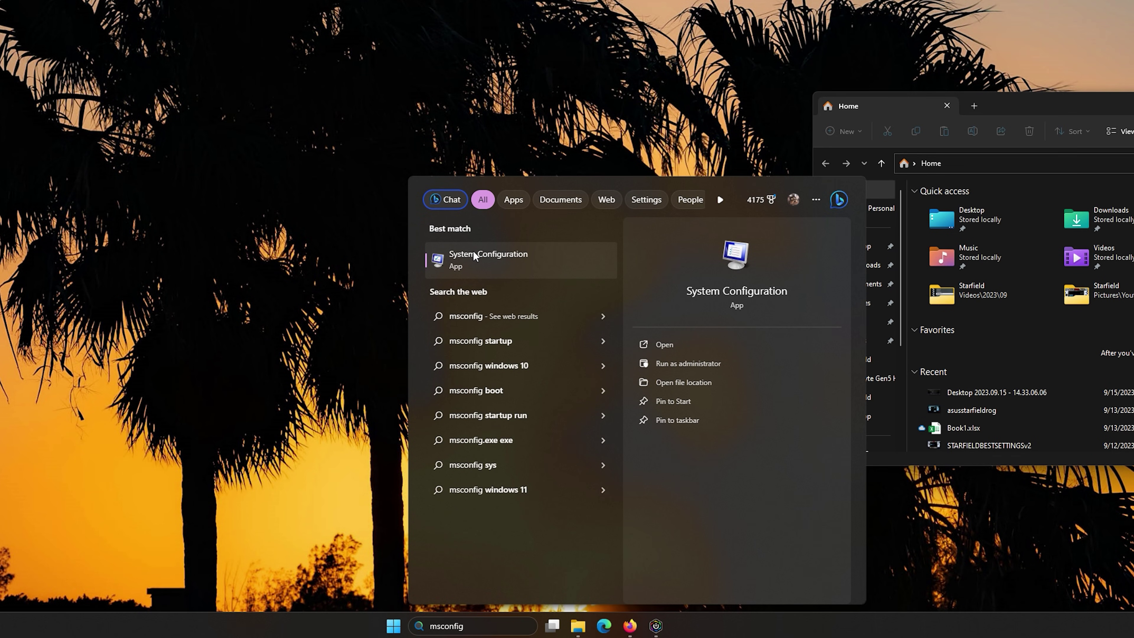
pyautogui.click(515, 265)
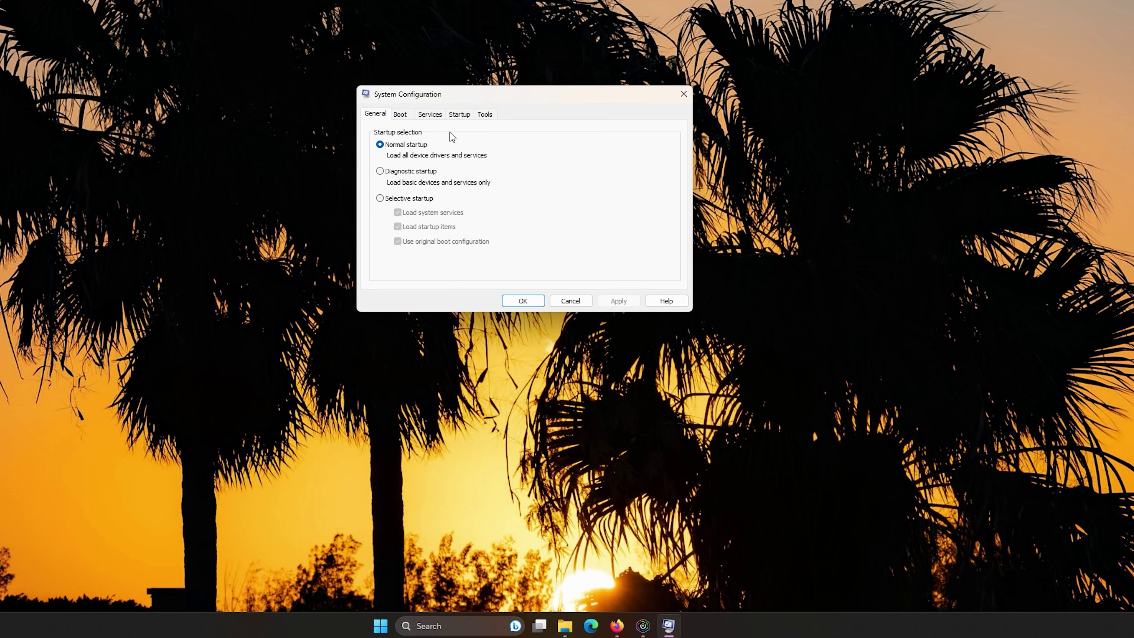
# Sort the Services tab by manufacturer to group the Corsair services and start inspecting them
pyautogui.click(428, 114)
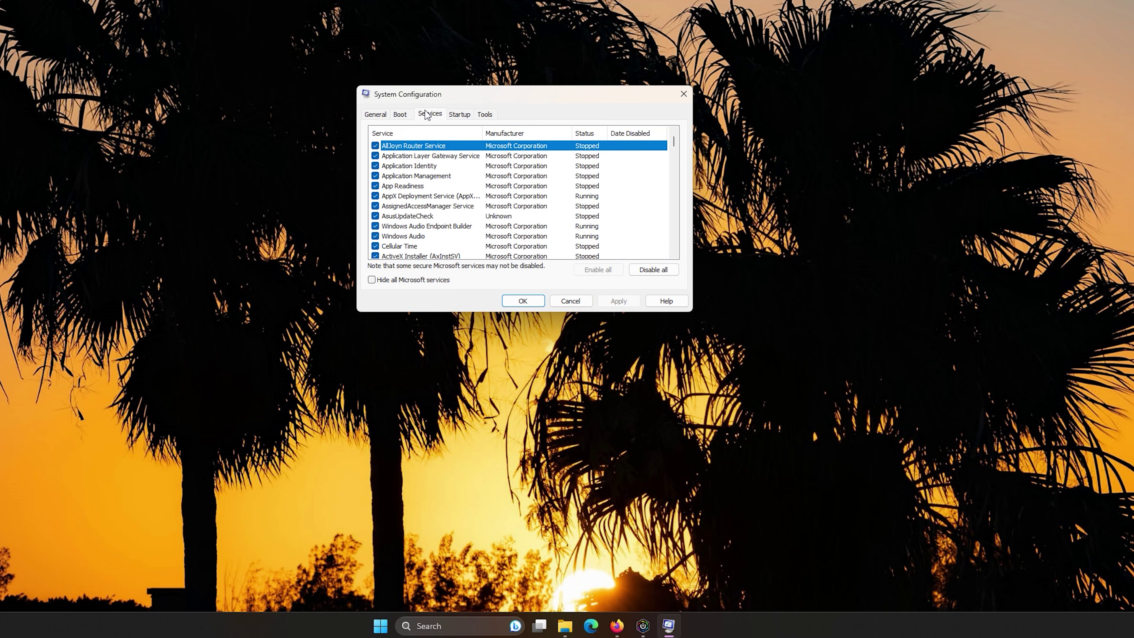
pyautogui.click(511, 134)
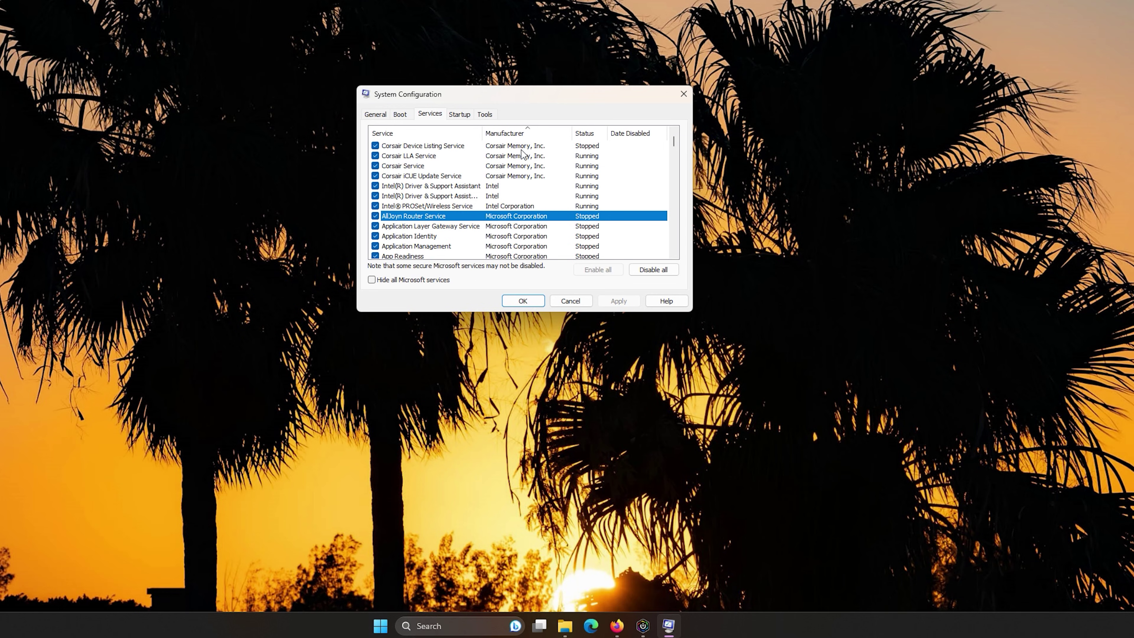
pyautogui.click(463, 148)
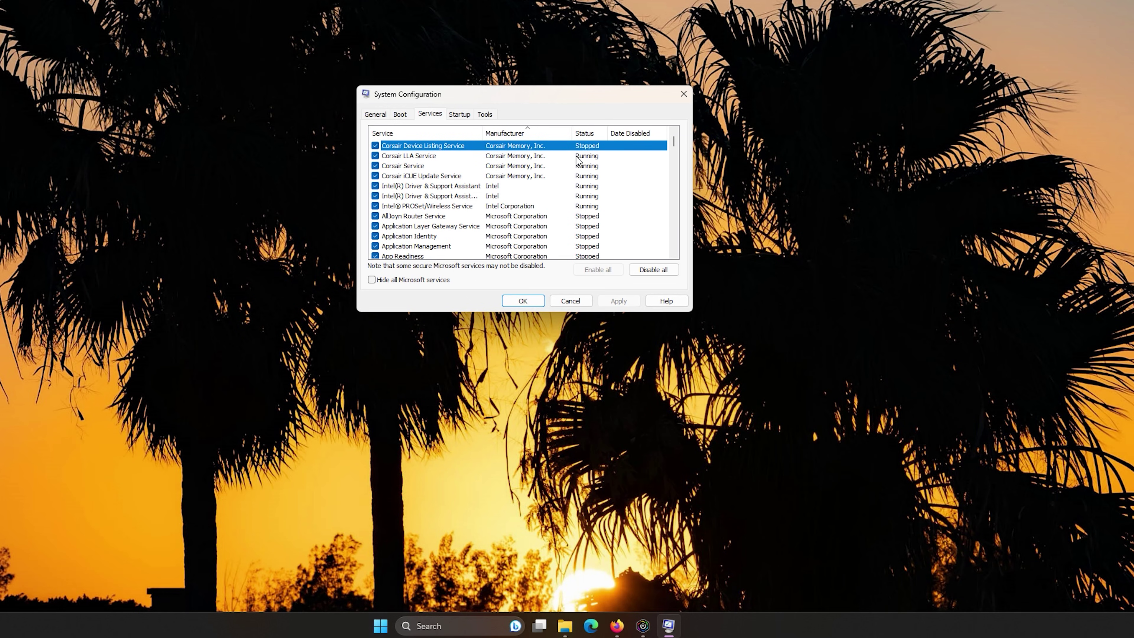
pyautogui.click(555, 159)
pyautogui.click(548, 167)
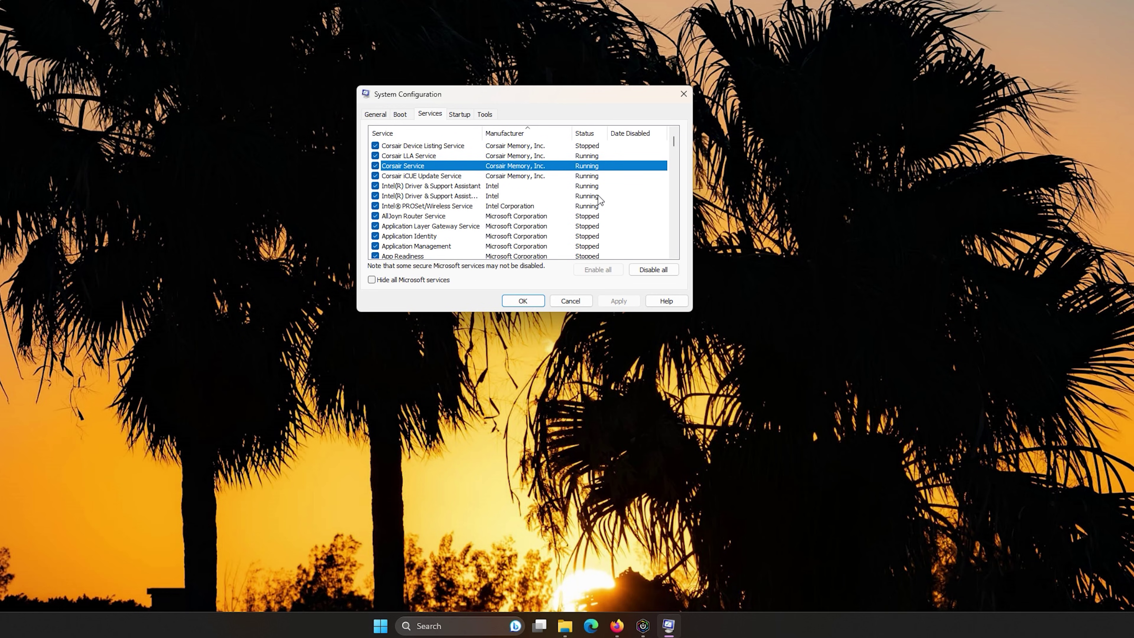
pyautogui.click(526, 148)
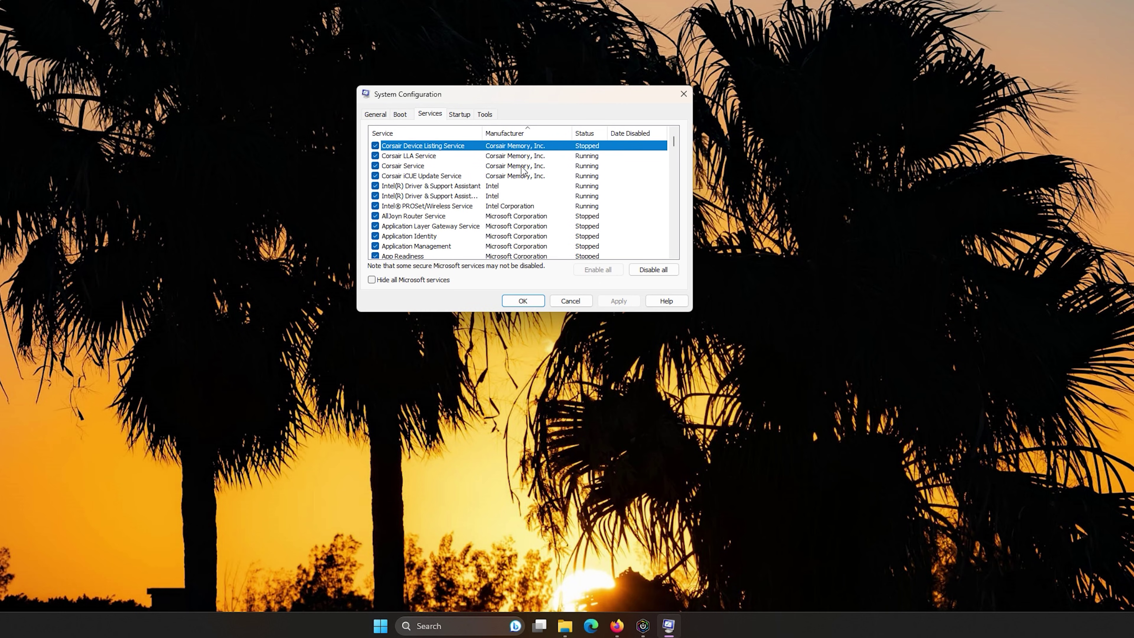
# Review the Device Listing, LLA, Corsair and iCUE Update services, leave them enabled, and close System Configuration
pyautogui.click(521, 167)
pyautogui.click(529, 176)
pyautogui.click(528, 167)
pyautogui.click(527, 158)
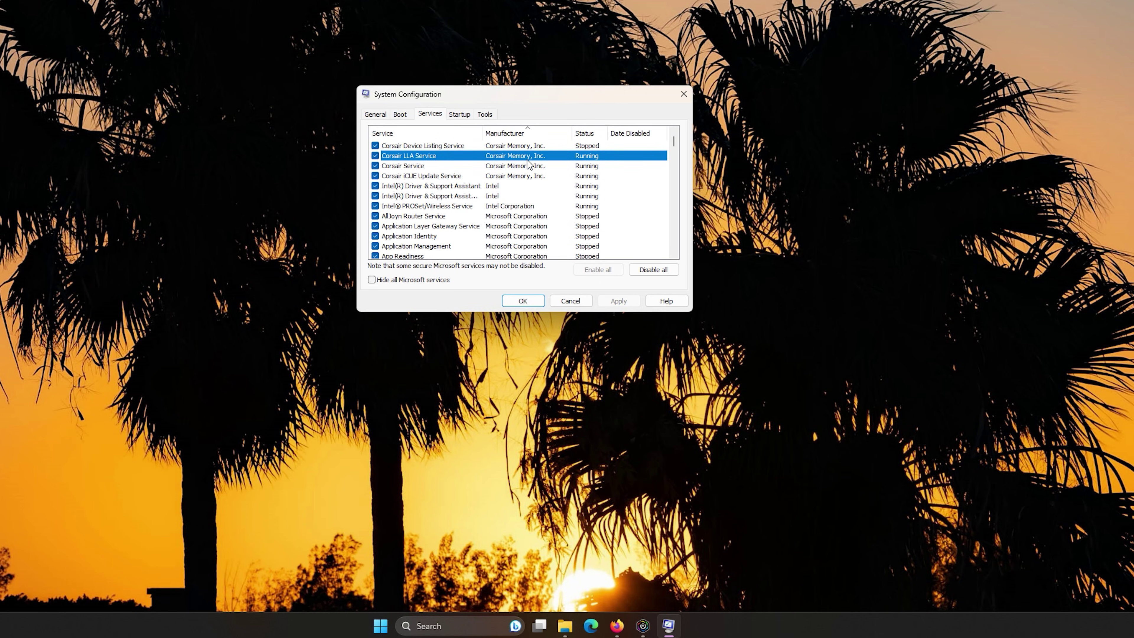
pyautogui.click(533, 146)
pyautogui.click(535, 159)
pyautogui.click(529, 147)
pyautogui.click(521, 166)
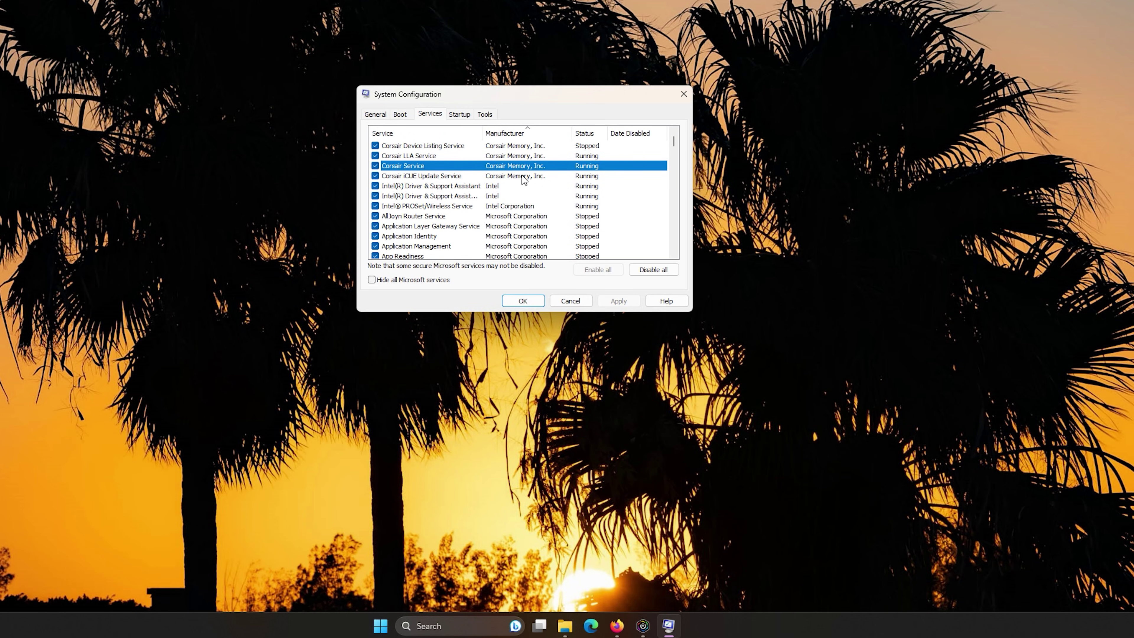
pyautogui.click(523, 177)
pyautogui.click(527, 159)
pyautogui.click(534, 147)
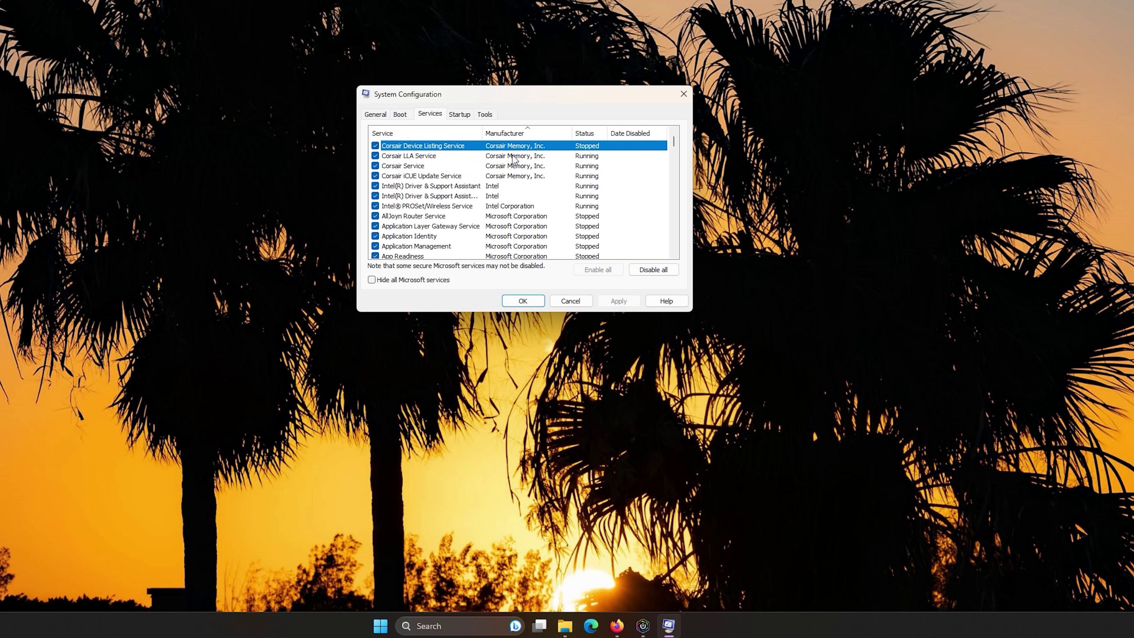
pyautogui.click(684, 94)
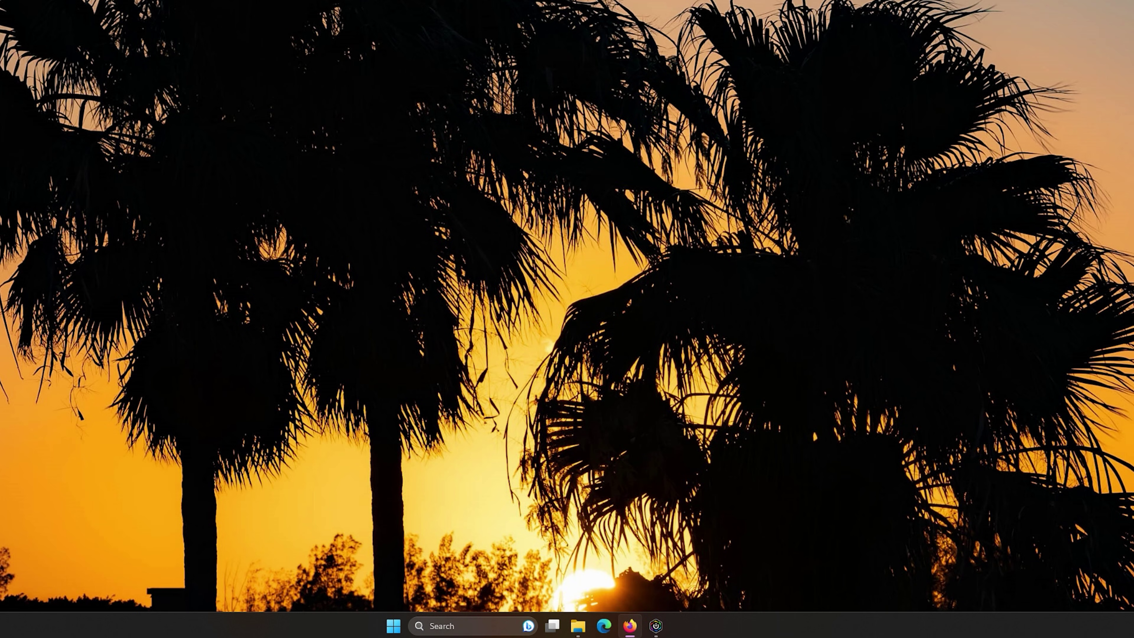
pyautogui.rightClick(394, 627)
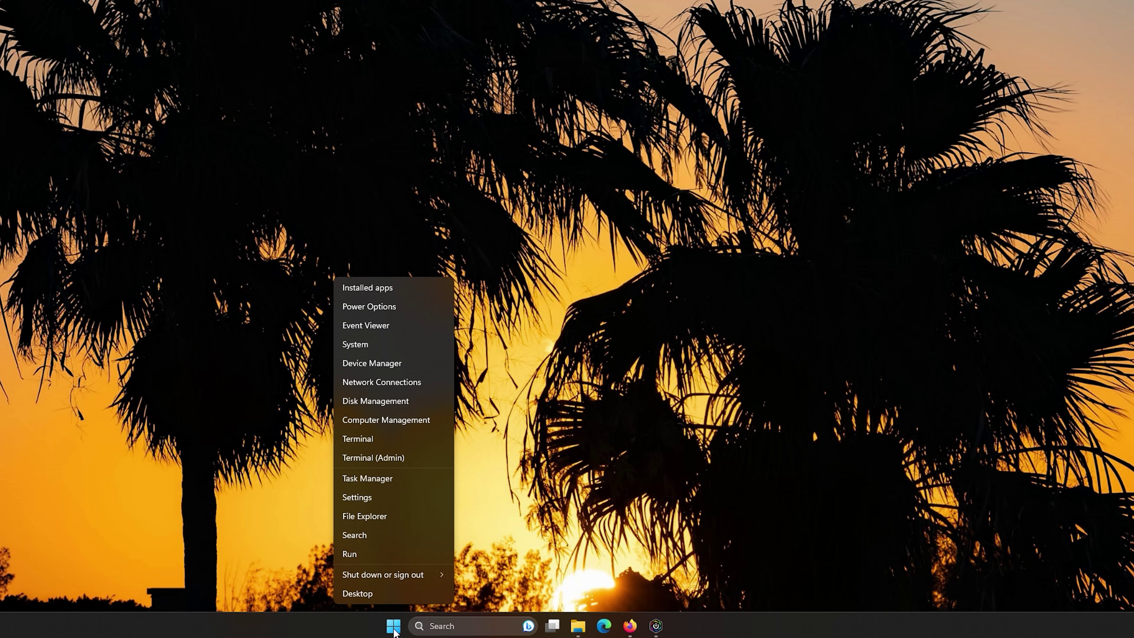
pyautogui.click(430, 479)
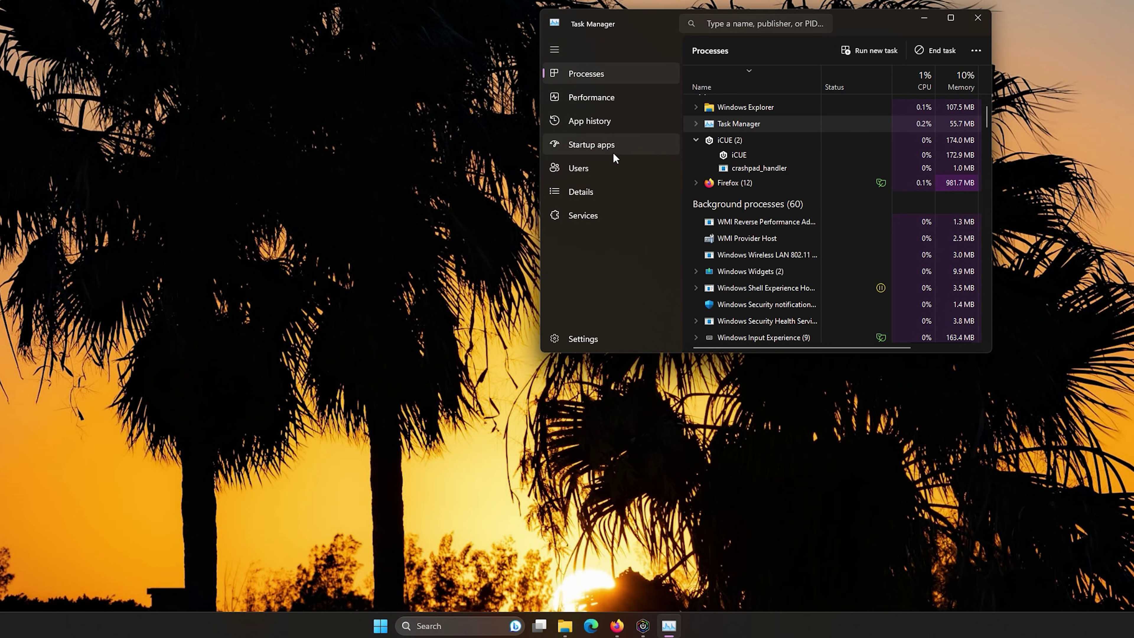
pyautogui.click(584, 145)
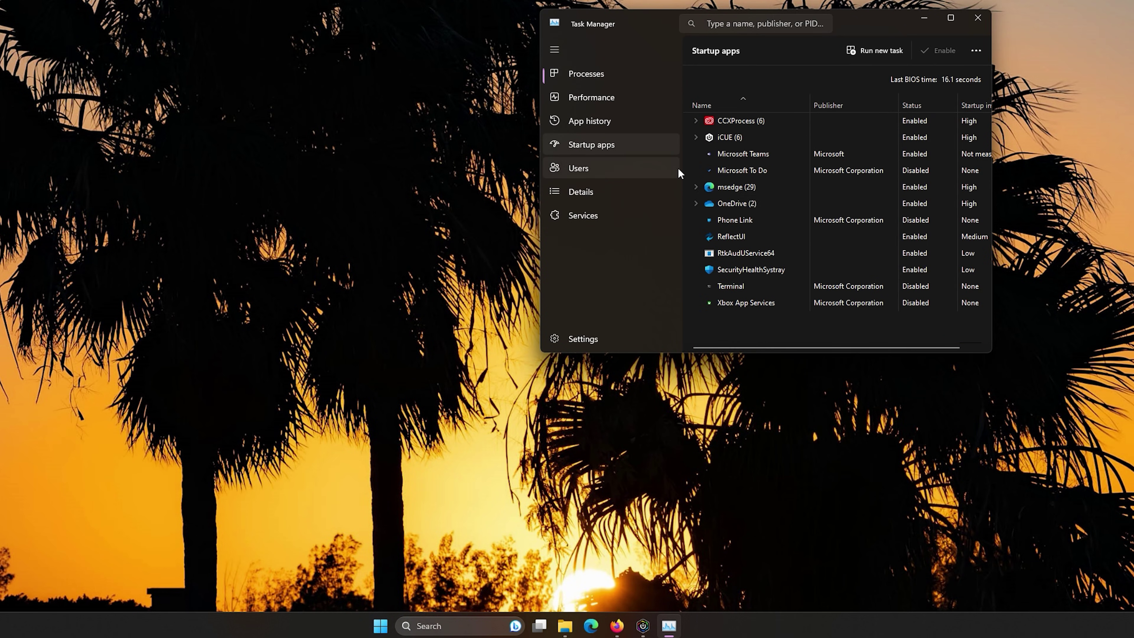
pyautogui.rightClick(728, 134)
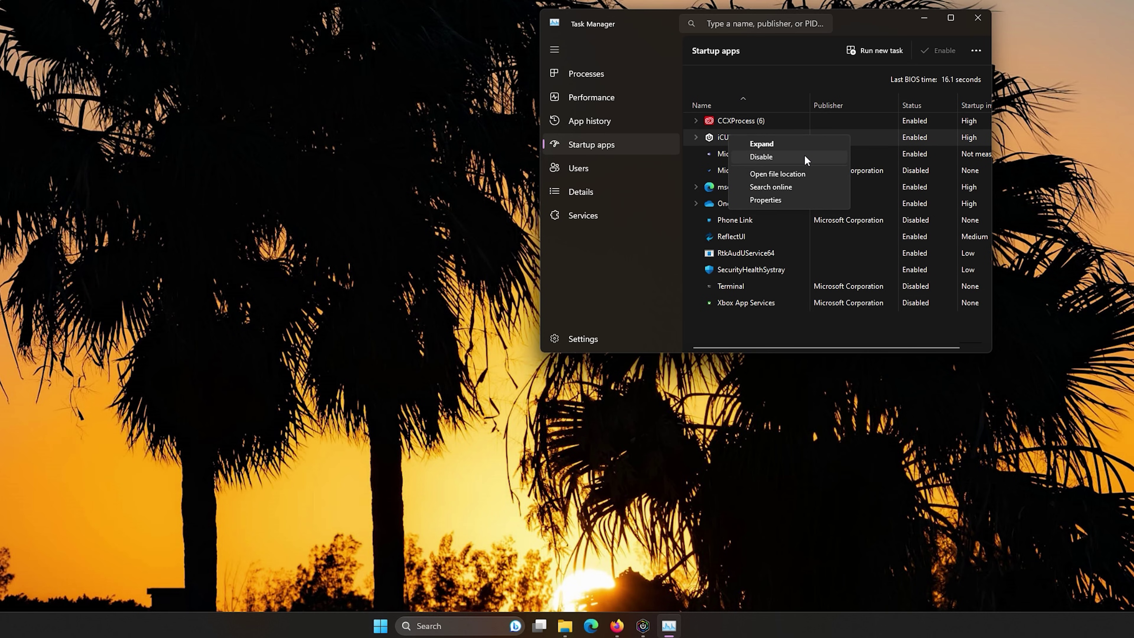
pyautogui.click(970, 140)
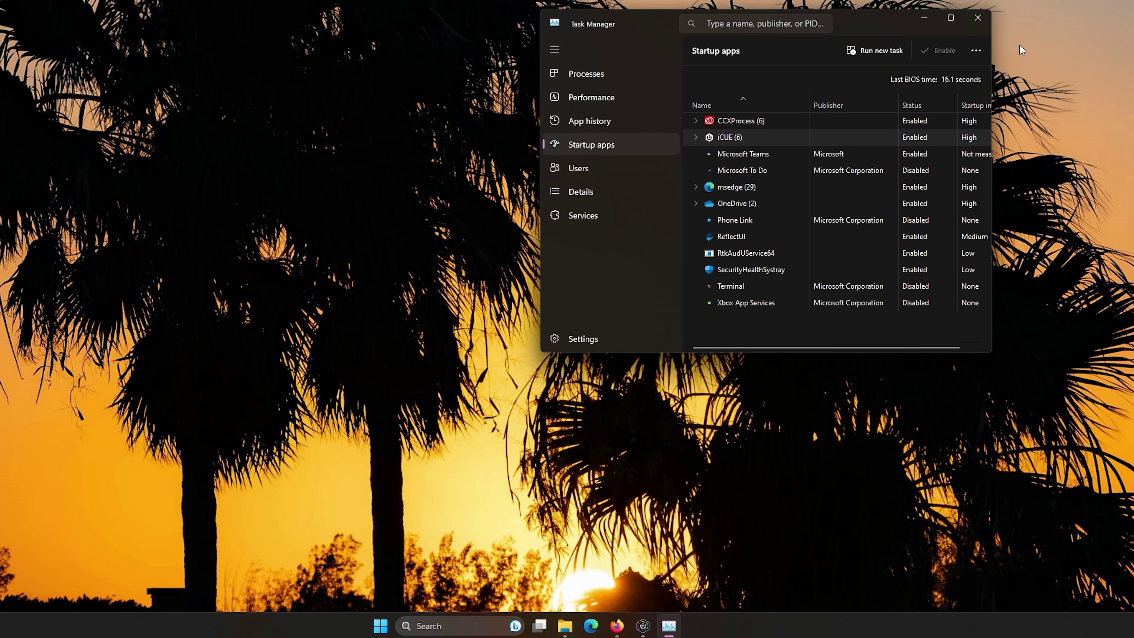
pyautogui.click(978, 17)
pyautogui.moveTo(443, 70); pyautogui.dragTo(1133, 1)
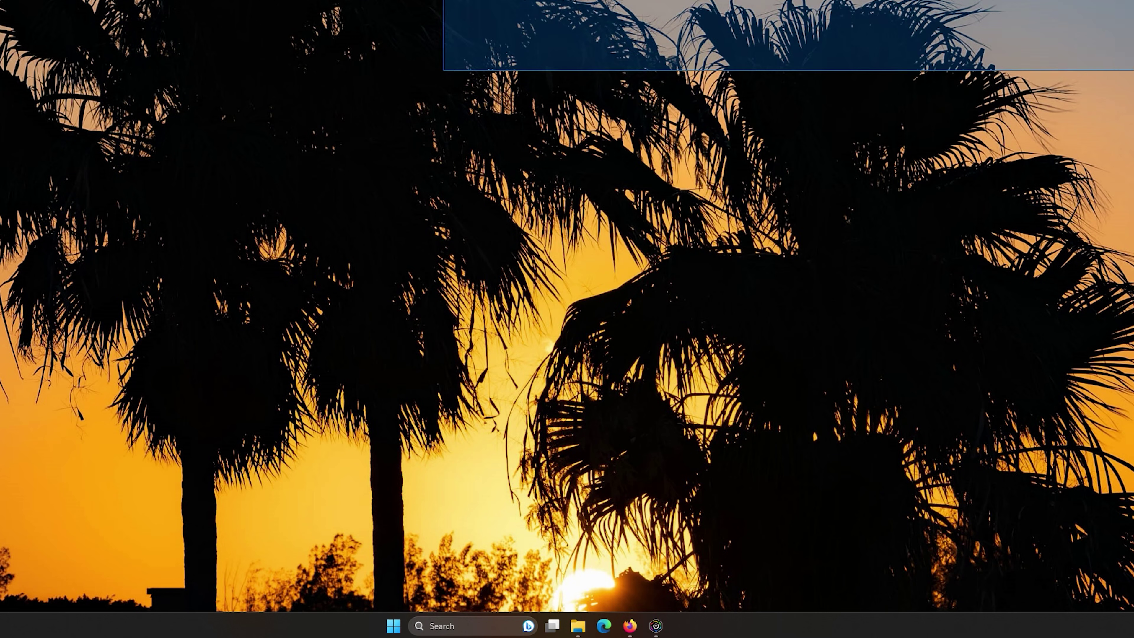
pyautogui.click(579, 626)
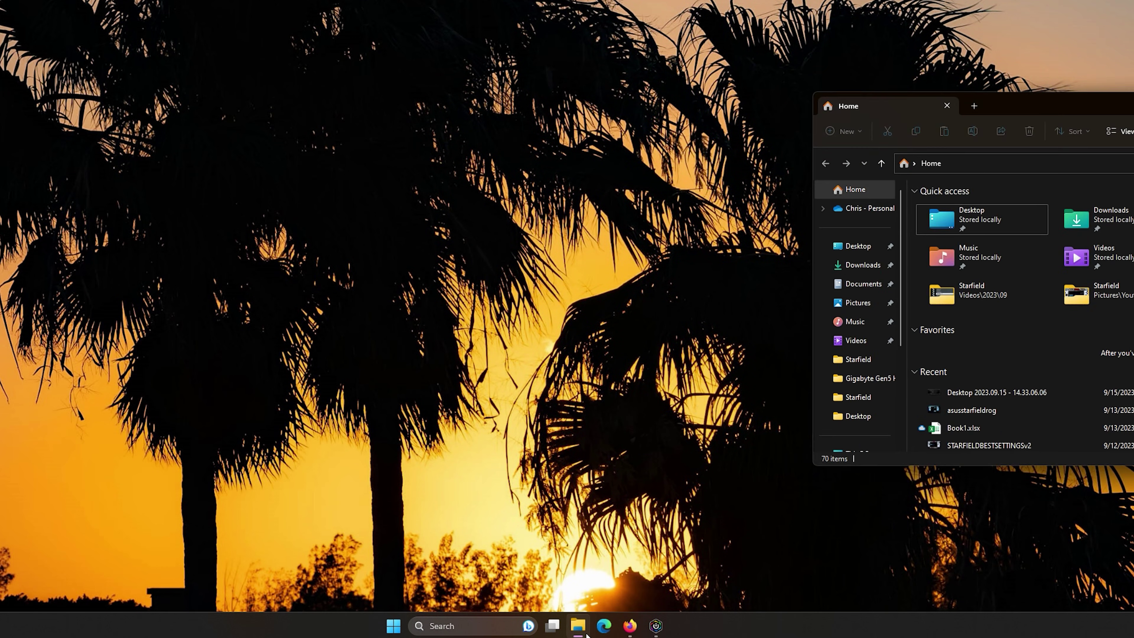
pyautogui.click(862, 265)
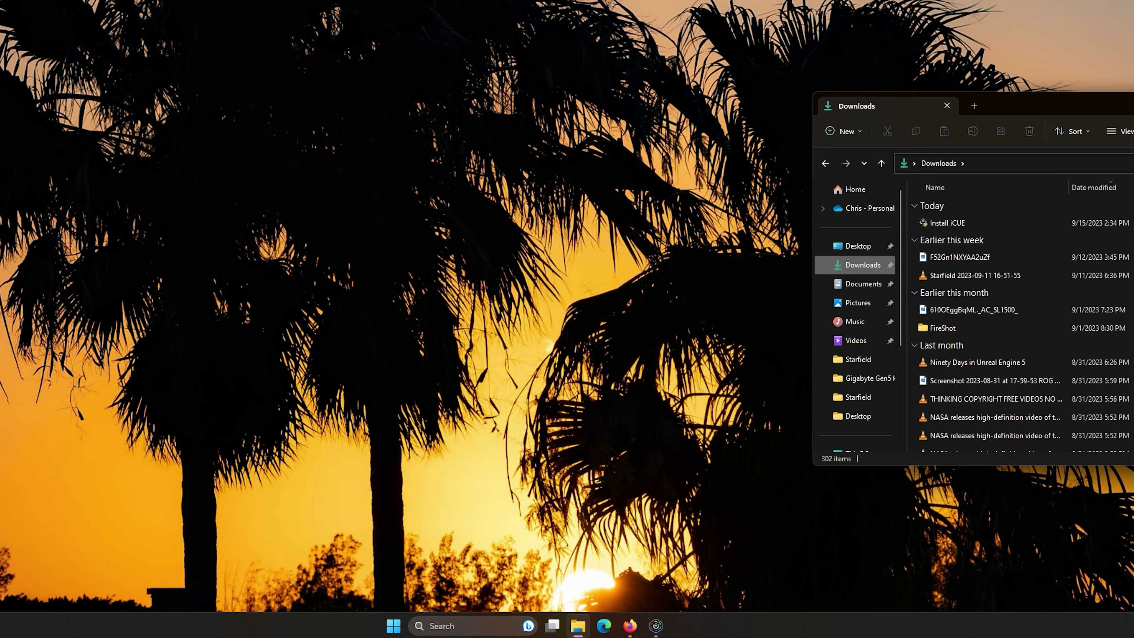
pyautogui.hotkey('alt', 'F4')
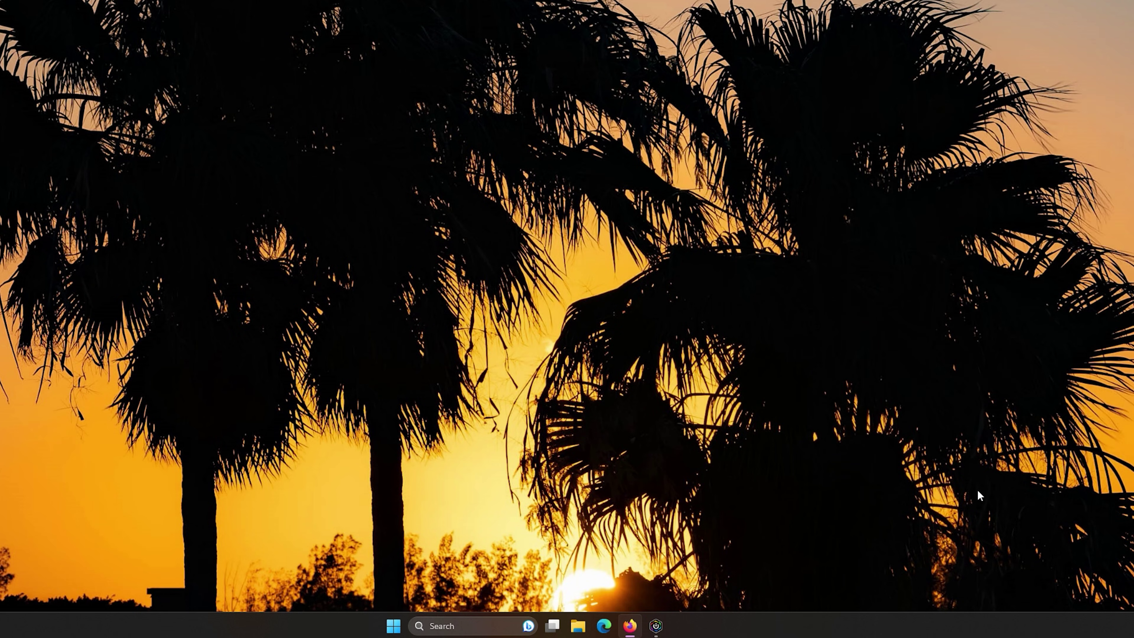
# Open iCUE from the taskbar and expand its saved profiles list
pyautogui.click(664, 626)
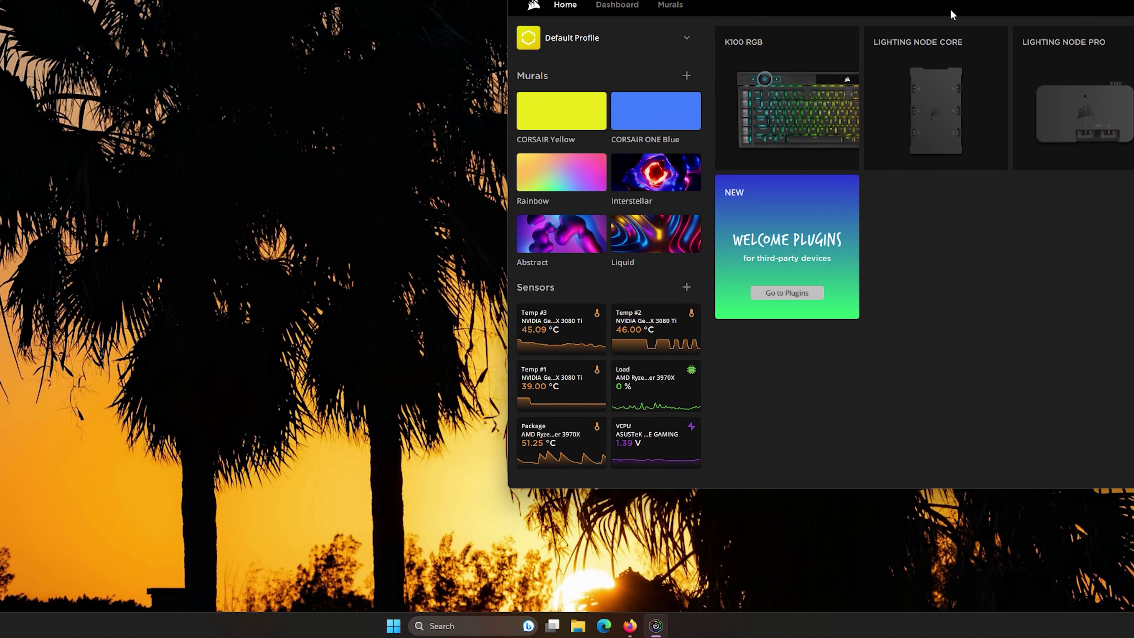
pyautogui.moveTo(898, 33)
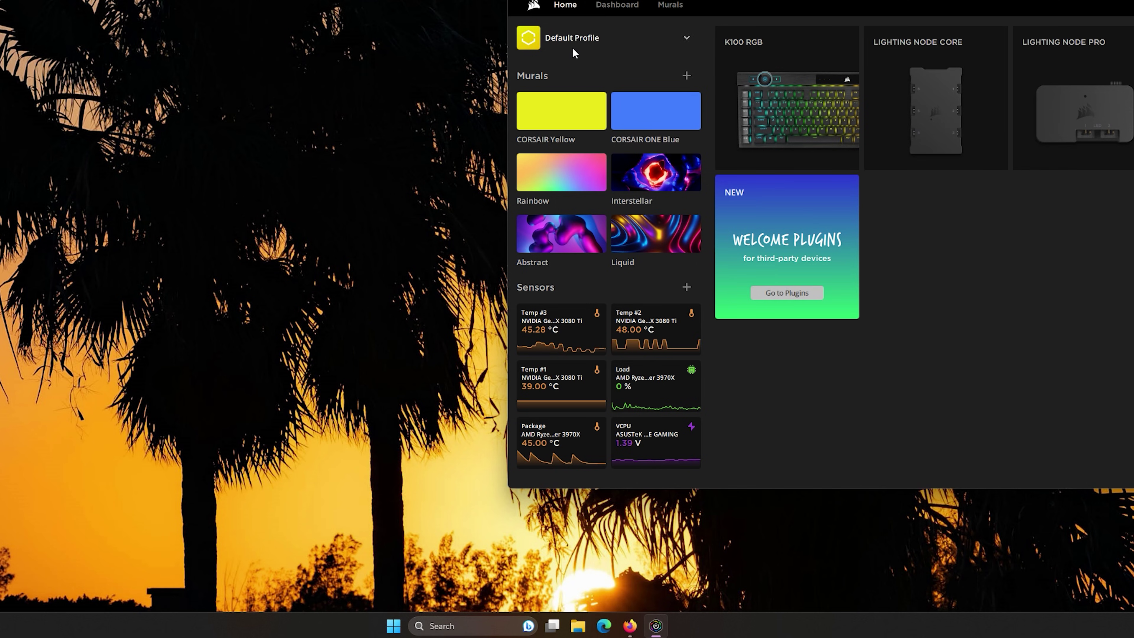
pyautogui.click(687, 39)
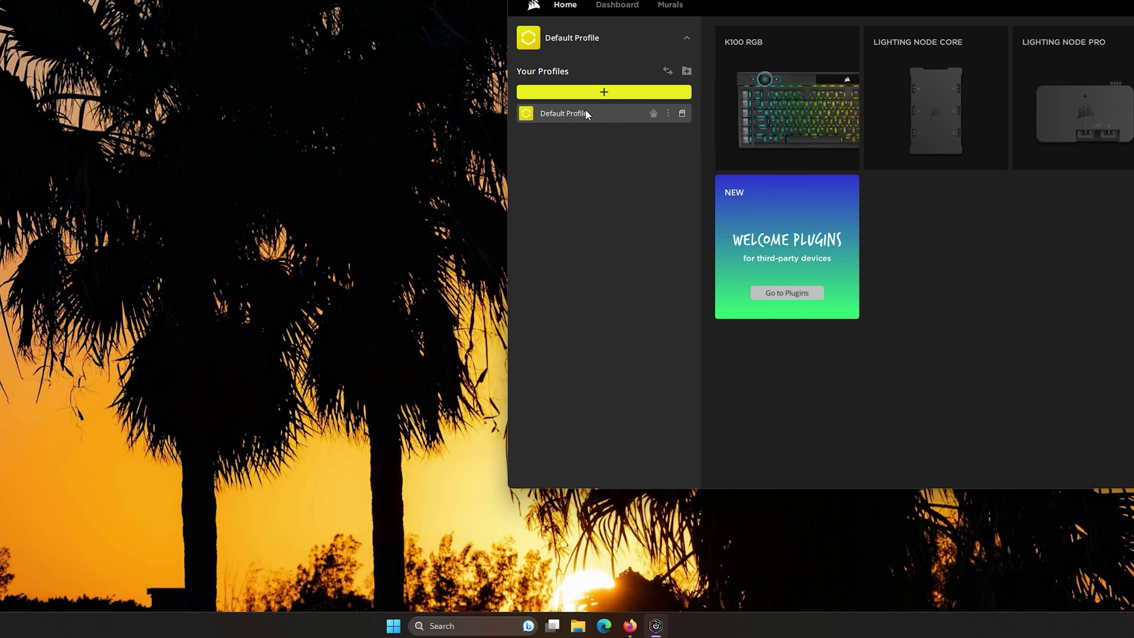
# Open the Export Profile settings for Default Profile, then dismiss them without exporting
pyautogui.click(668, 113)
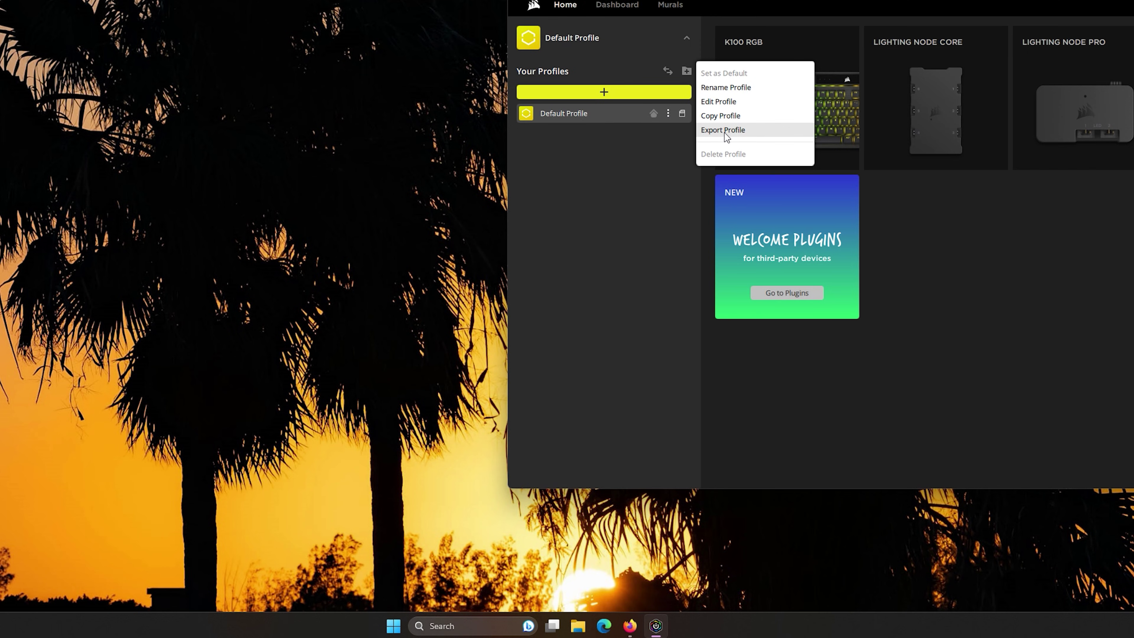
pyautogui.click(736, 131)
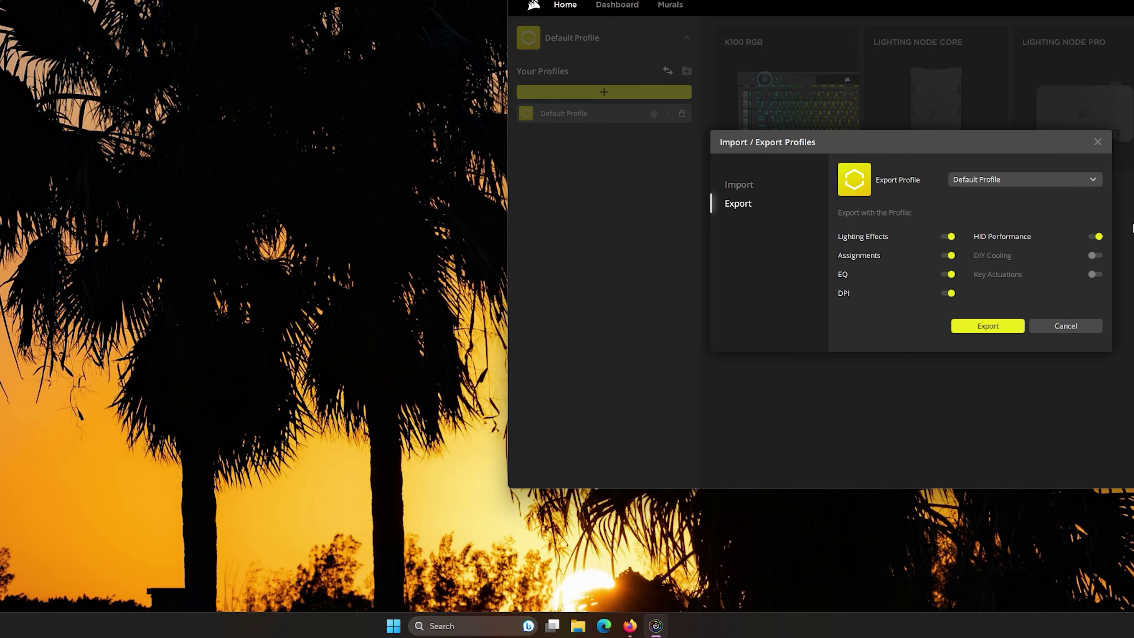
pyautogui.click(1085, 325)
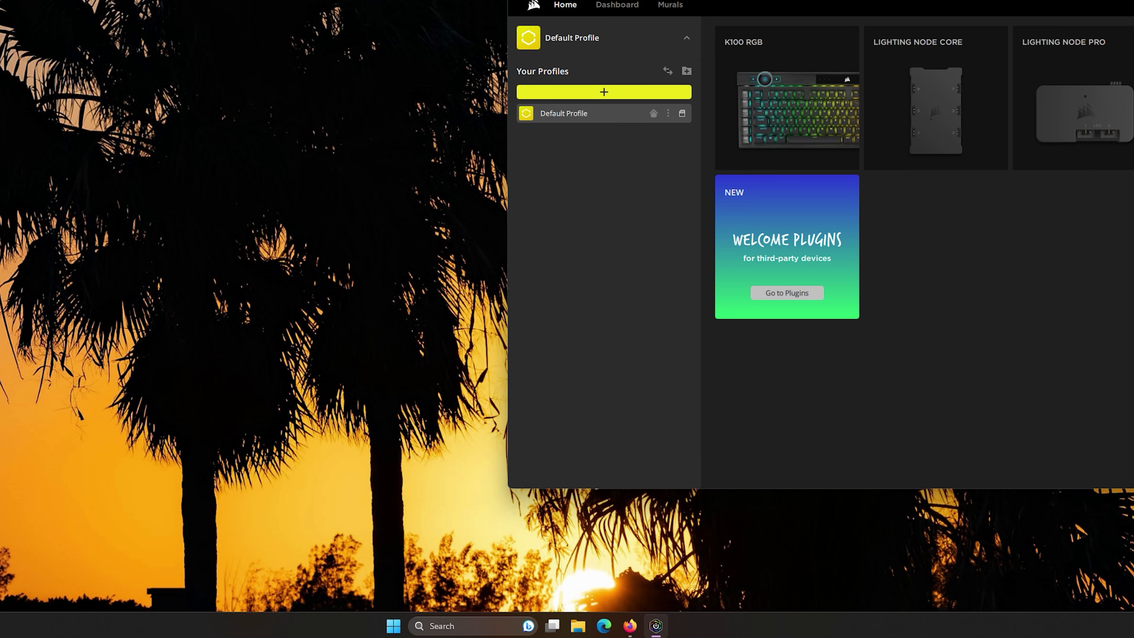
pyautogui.hotkey('alt', 'Tab')
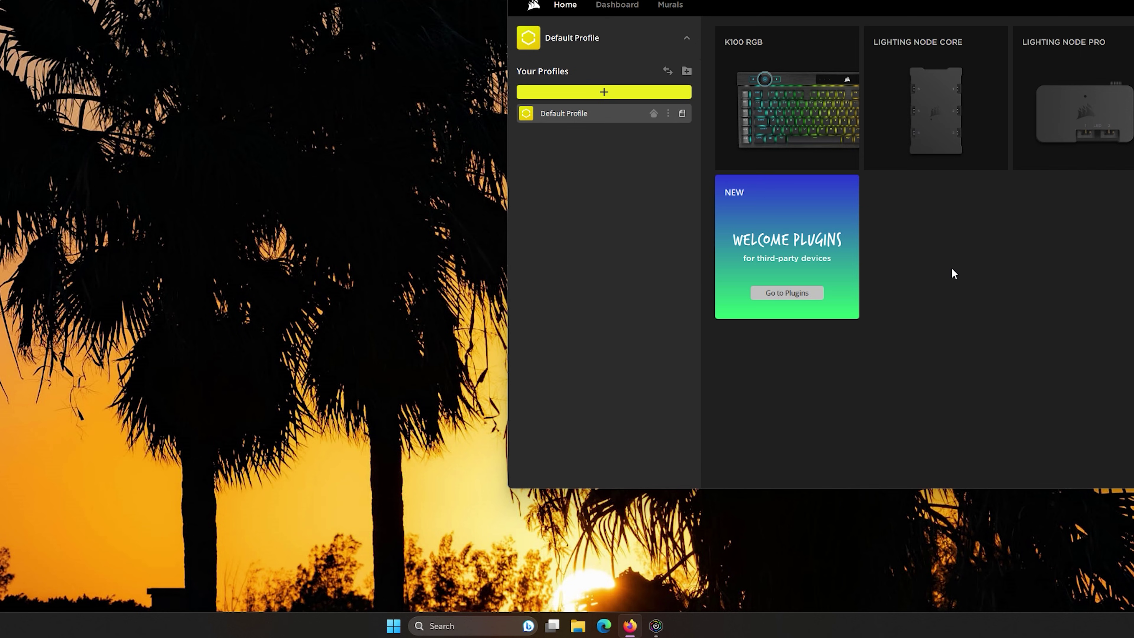
# Bring the iCUE window back to the front beside the installed-apps list
pyautogui.moveTo(852, 220)
pyautogui.click(767, 406)
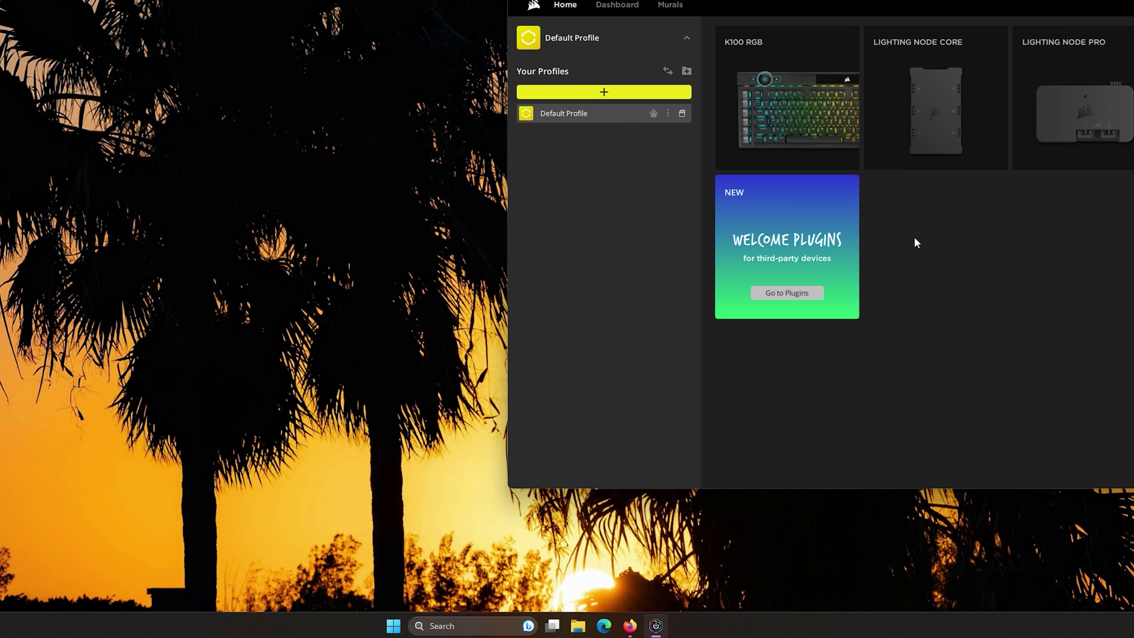